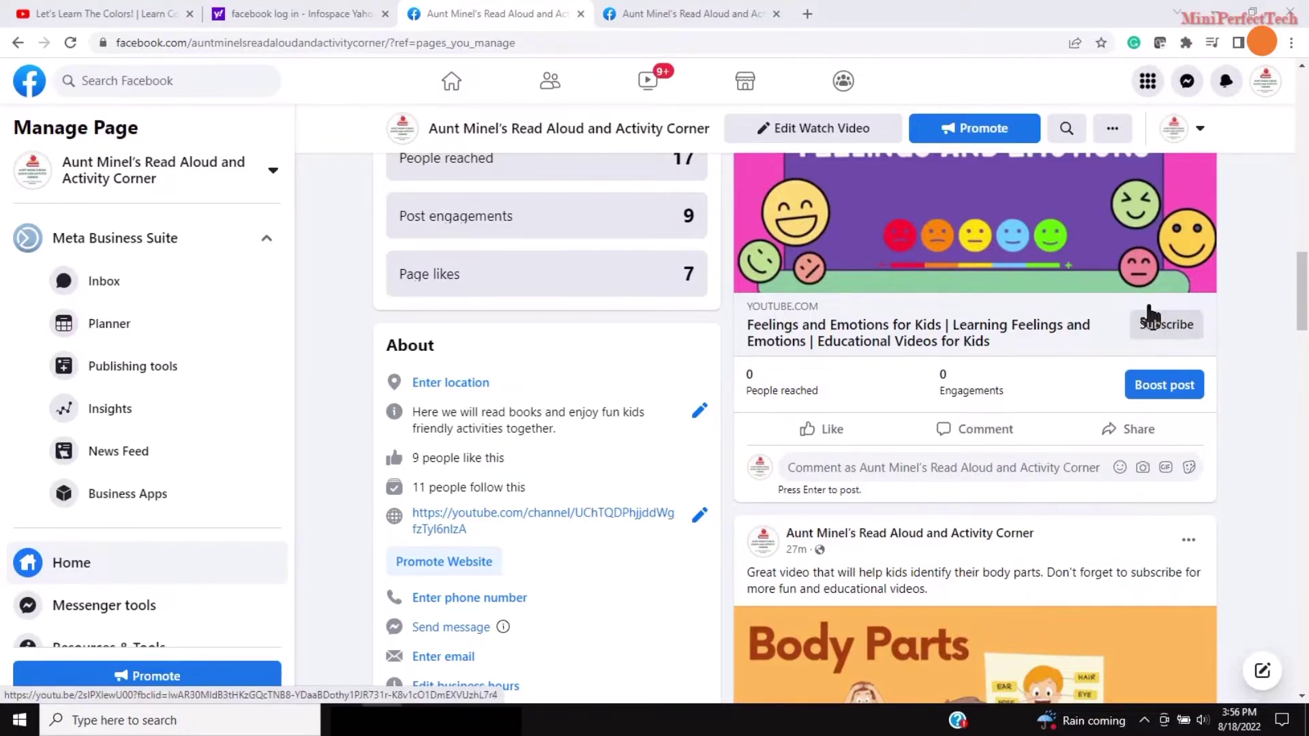
- Open Meta Business Suite for the page from the Manage Page sidebar
scroll(1153, 328, up, 5)
scroll(1149, 344, up, 4)
scroll(1159, 361, up, 1)
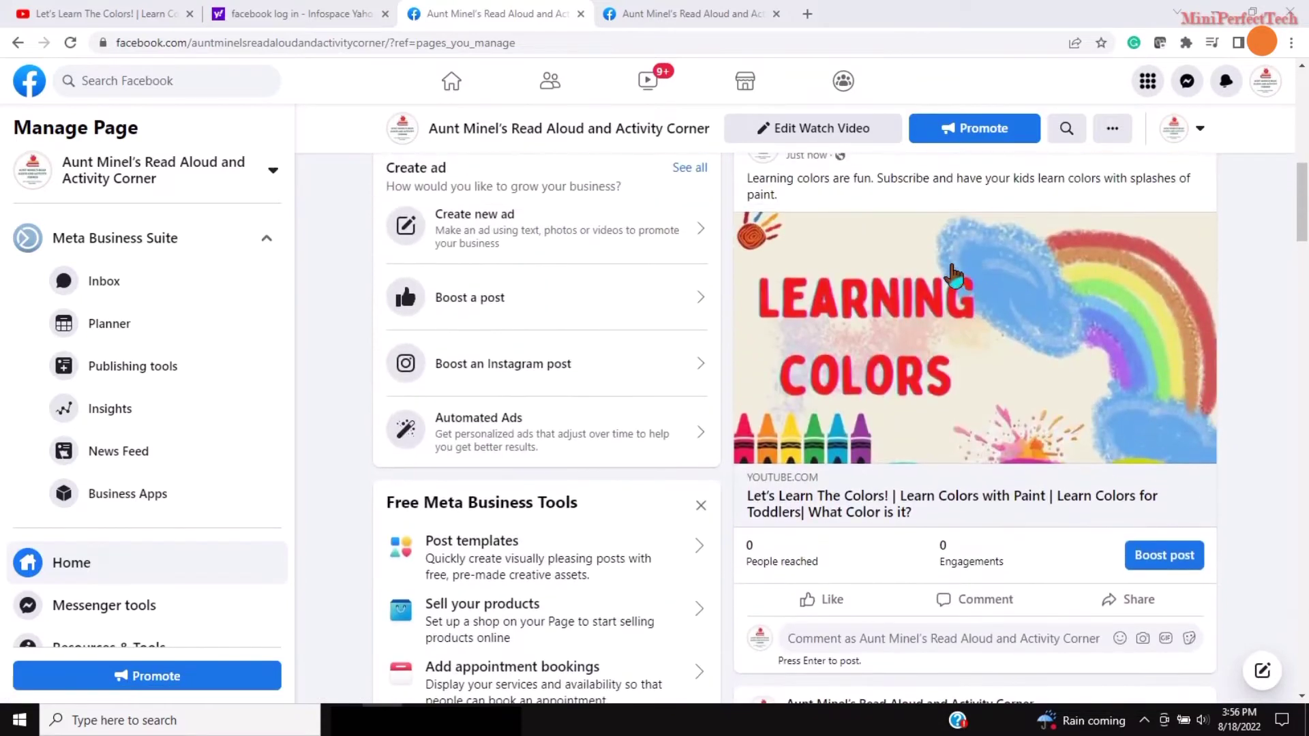
scroll(931, 249, up, 2)
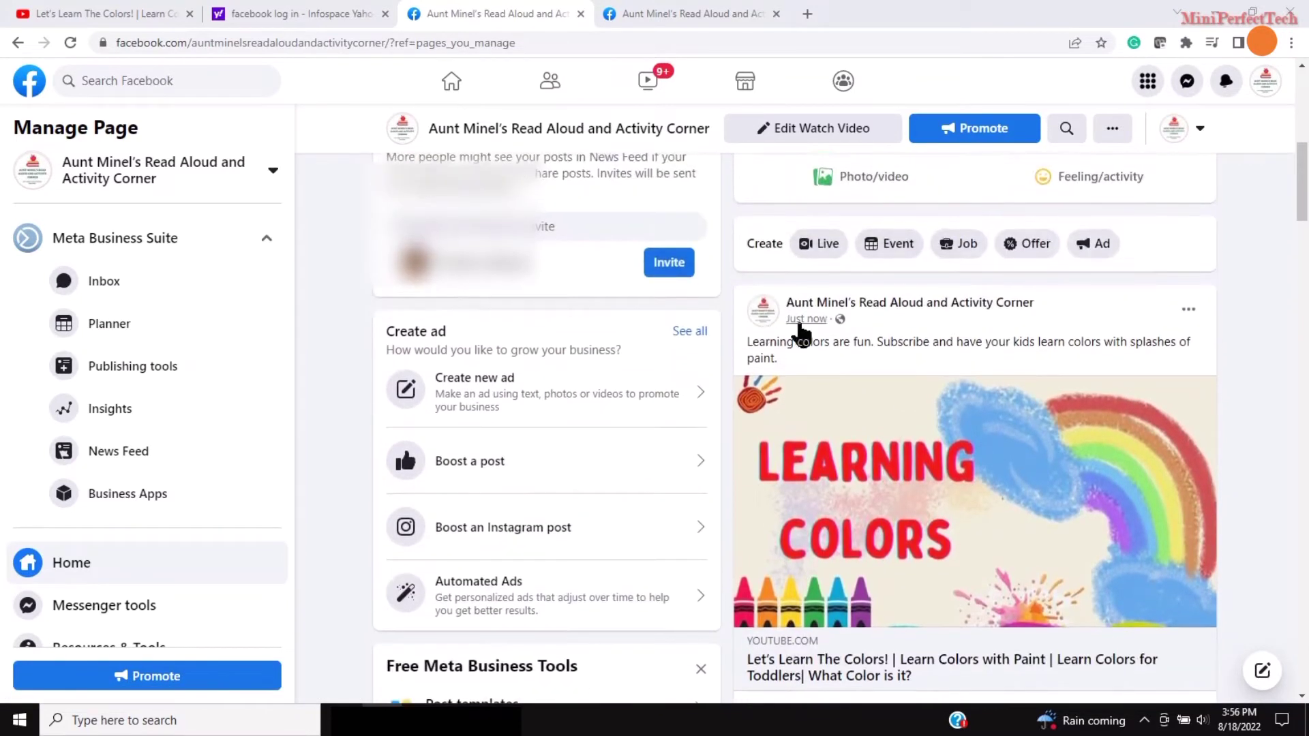
scroll(958, 435, down, 4)
scroll(958, 435, down, 2)
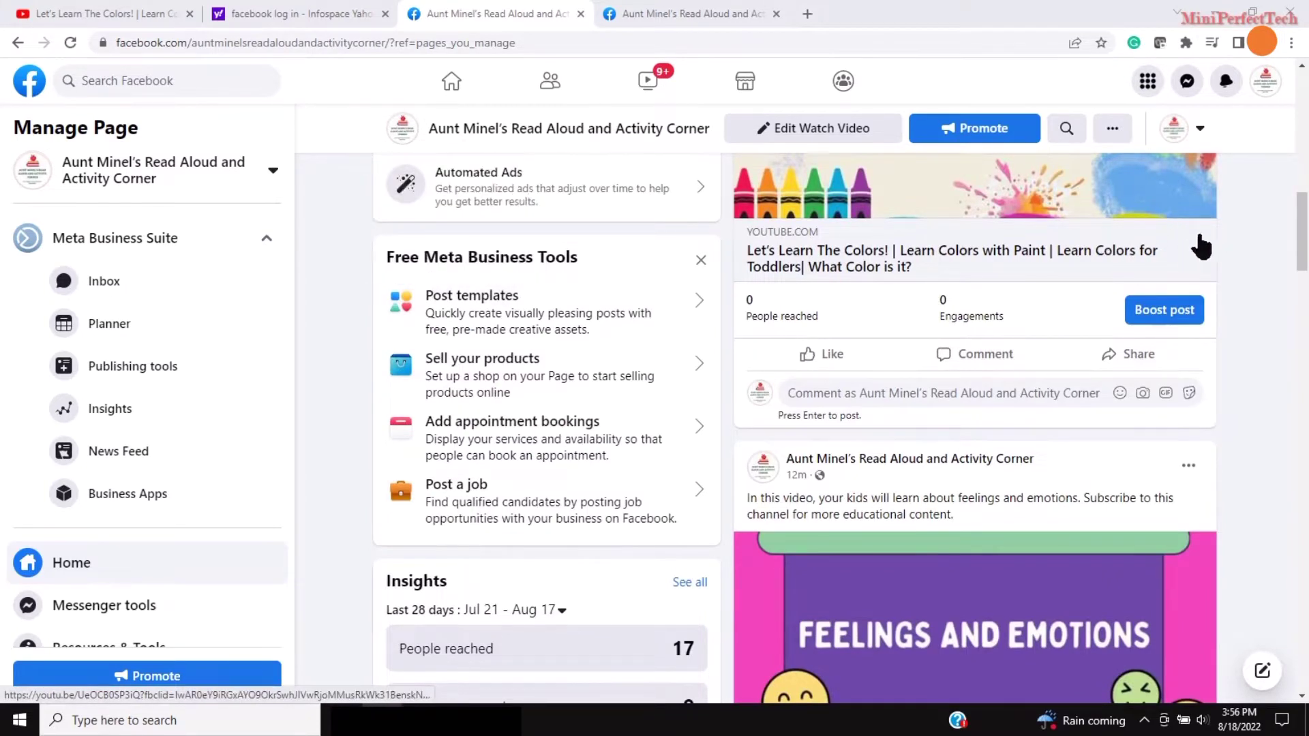
scroll(1204, 321, down, 2)
scroll(1204, 334, down, 3)
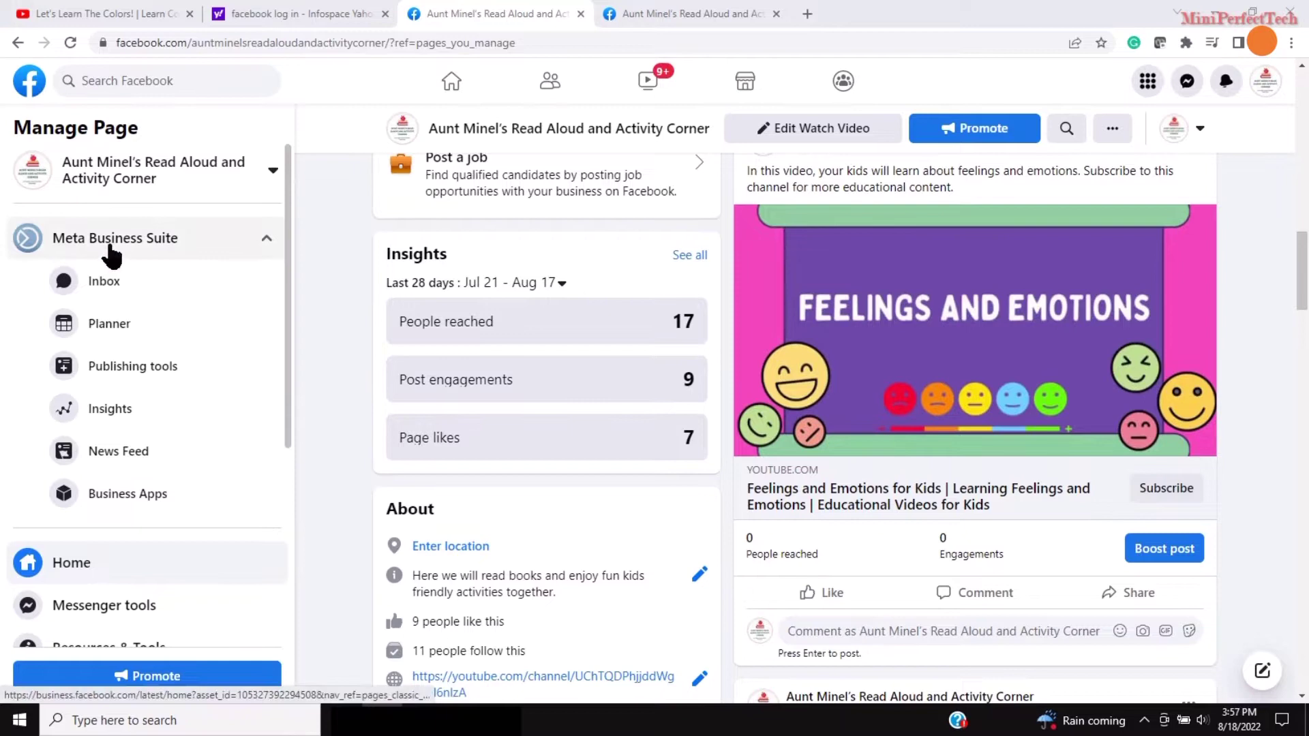
click(178, 237)
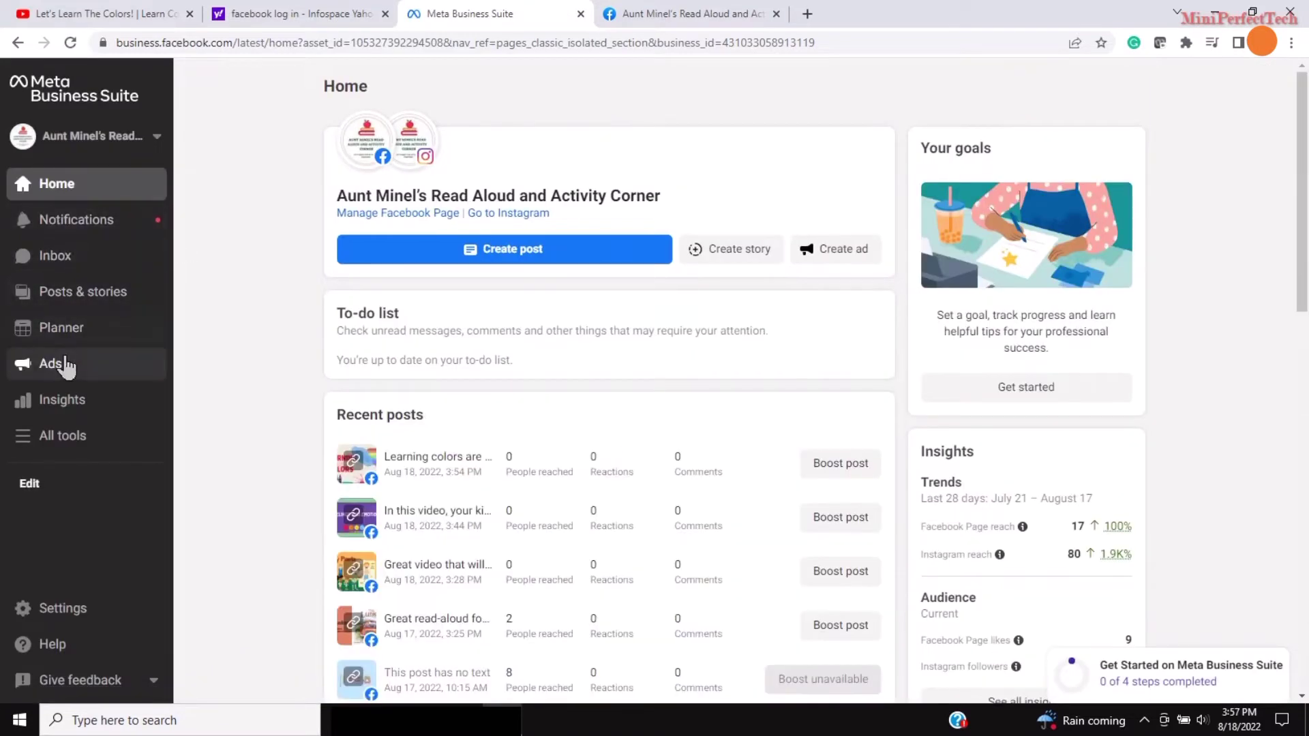
- Launch Ads Manager from the Advertise section of All tools
click(60, 440)
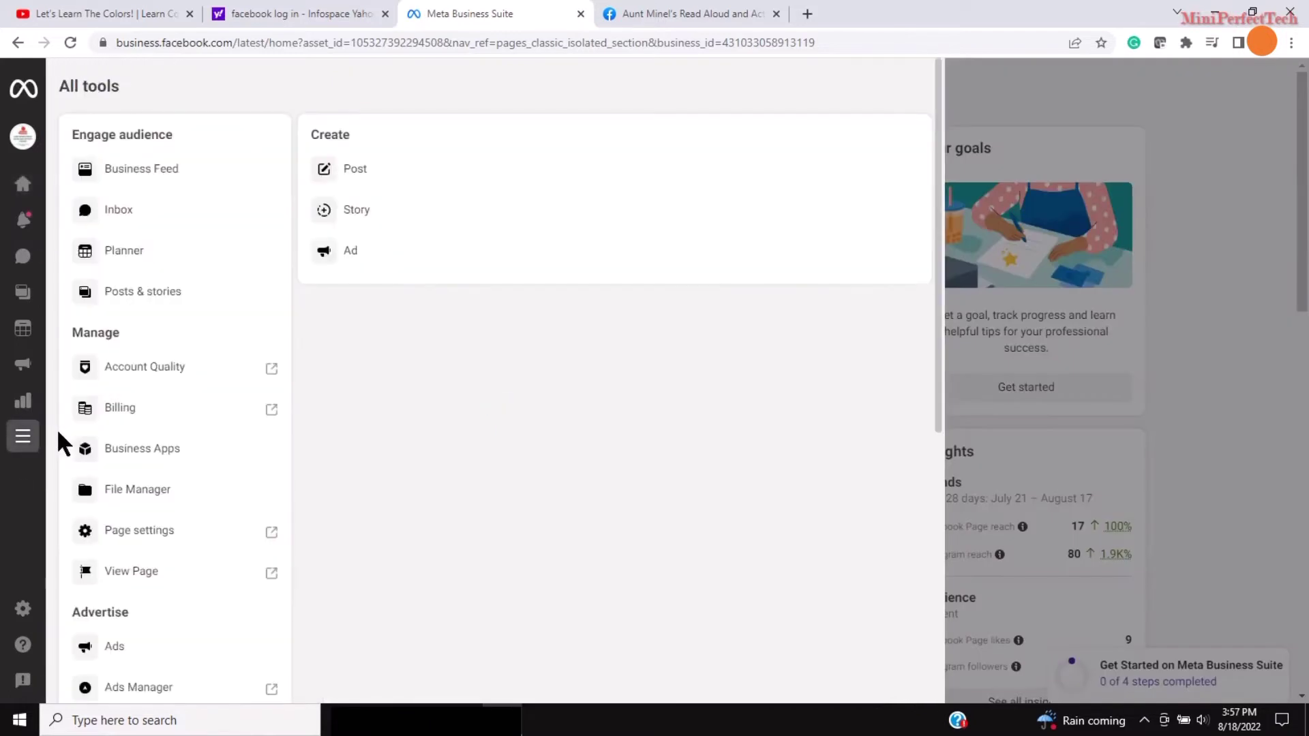
scroll(137, 394, down, 3)
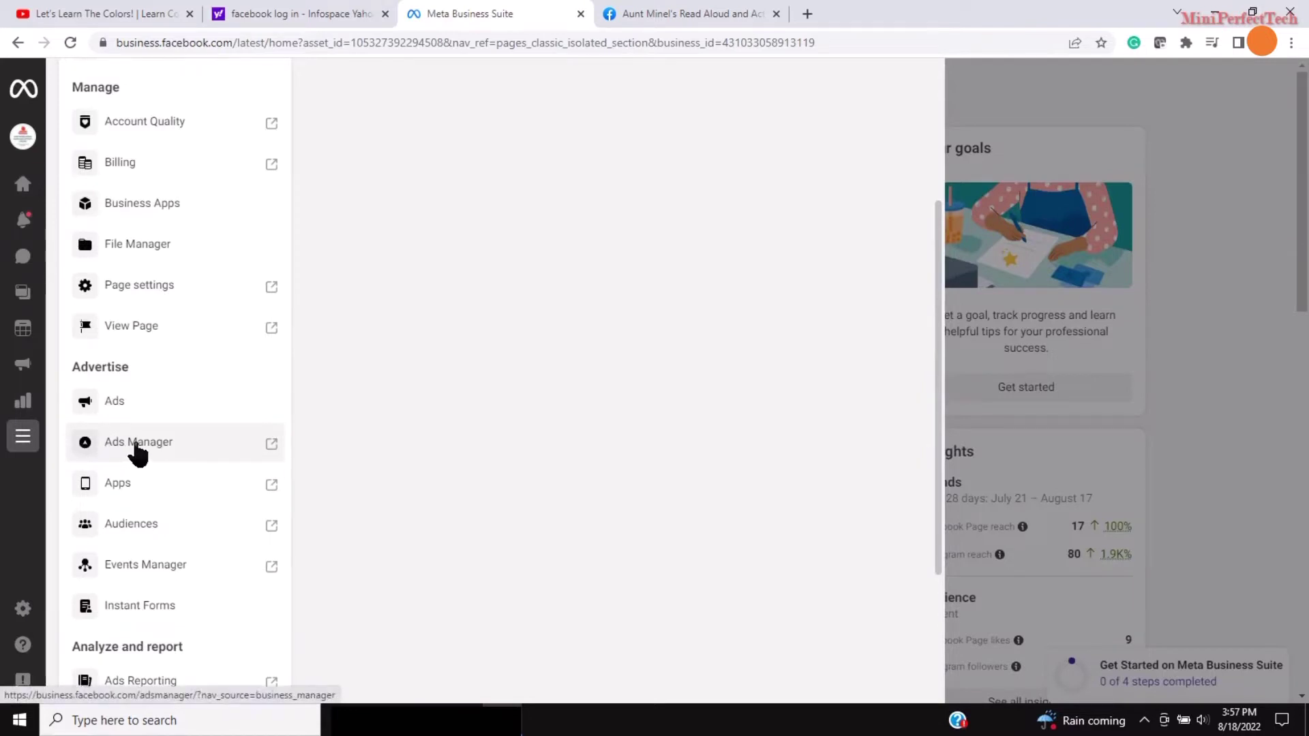
click(137, 443)
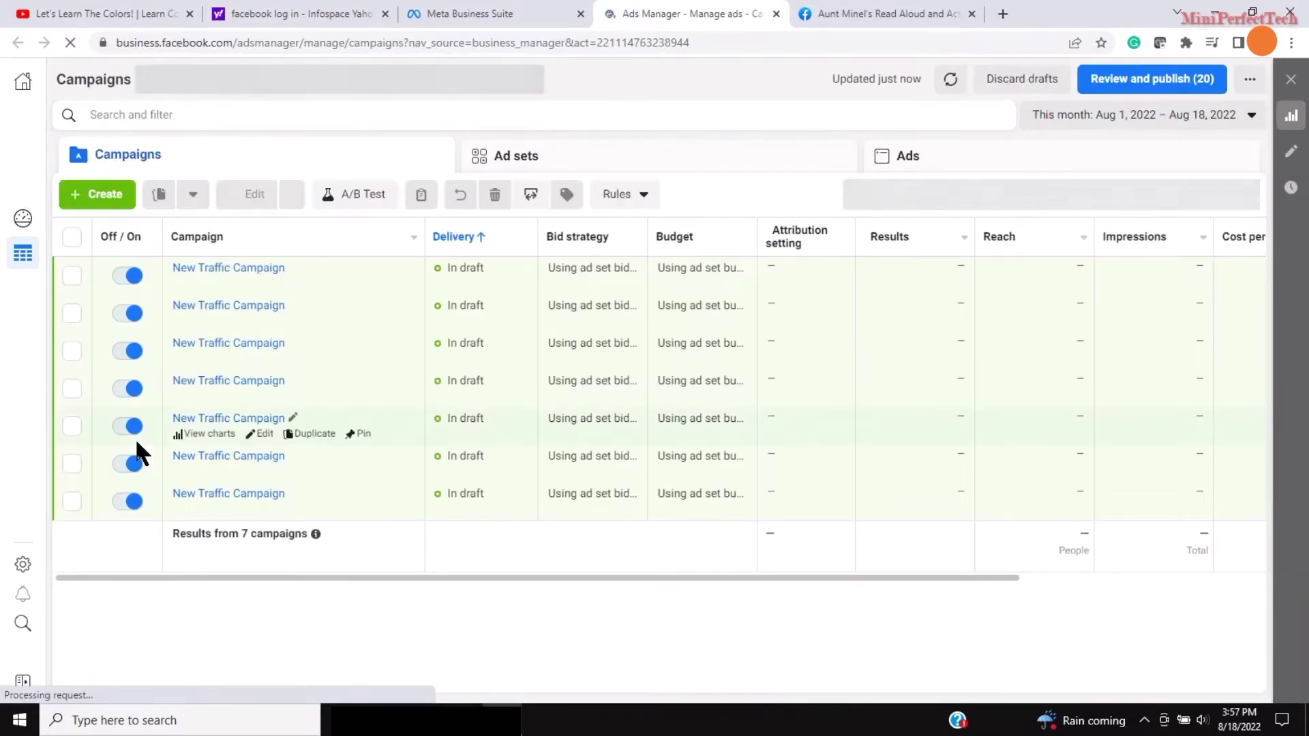
- Create an eighth draft campaign using the Traffic objective
click(90, 198)
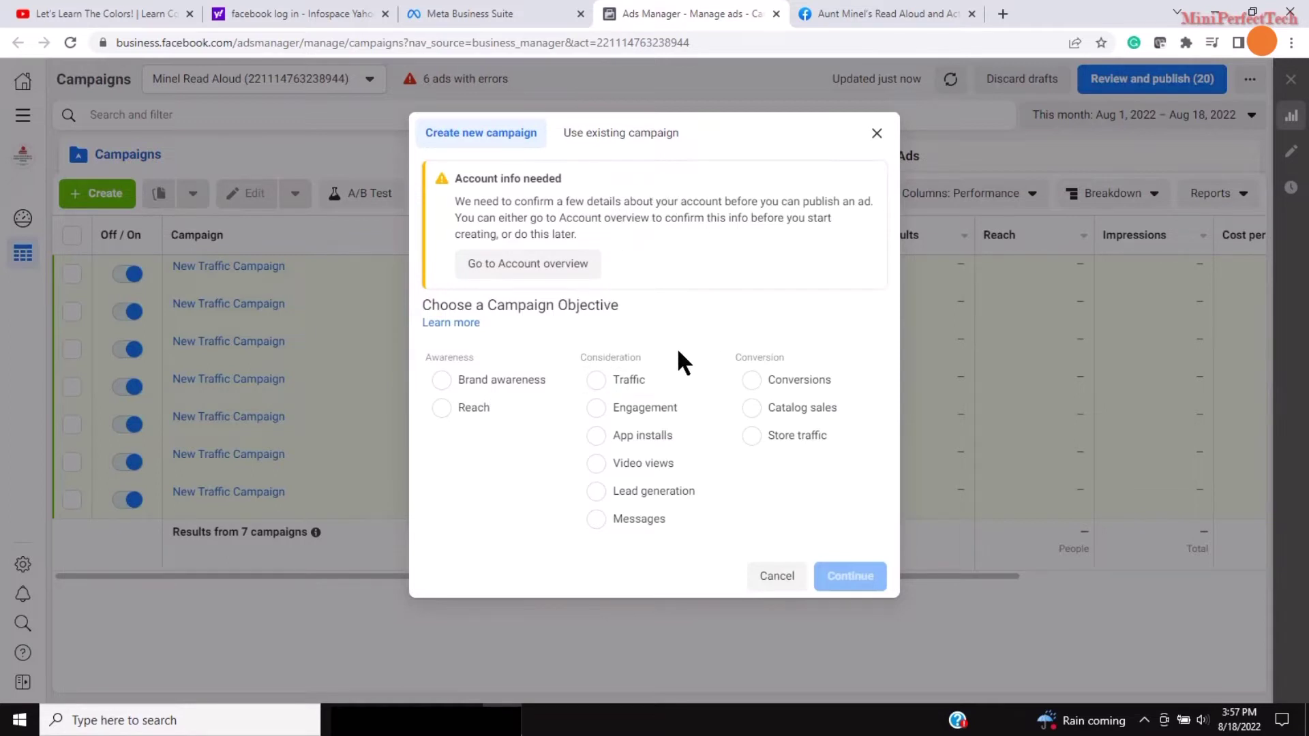
click(599, 380)
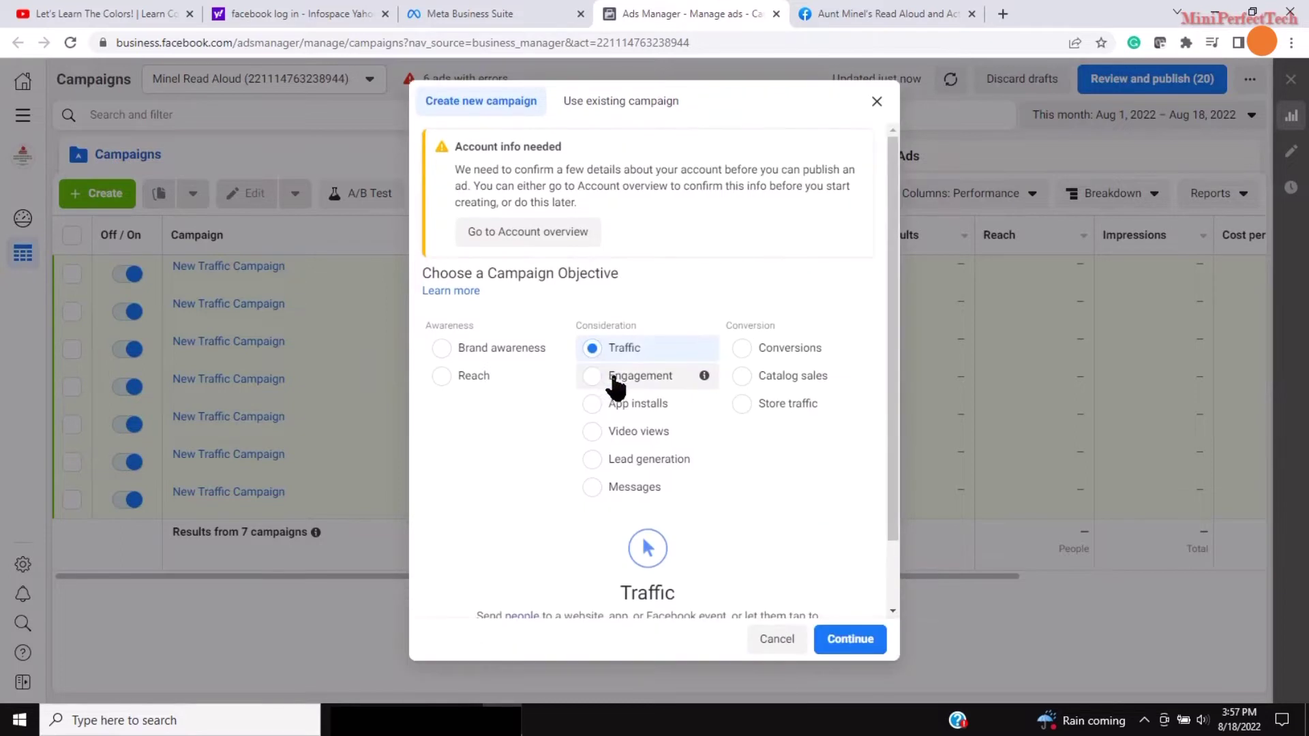
click(846, 645)
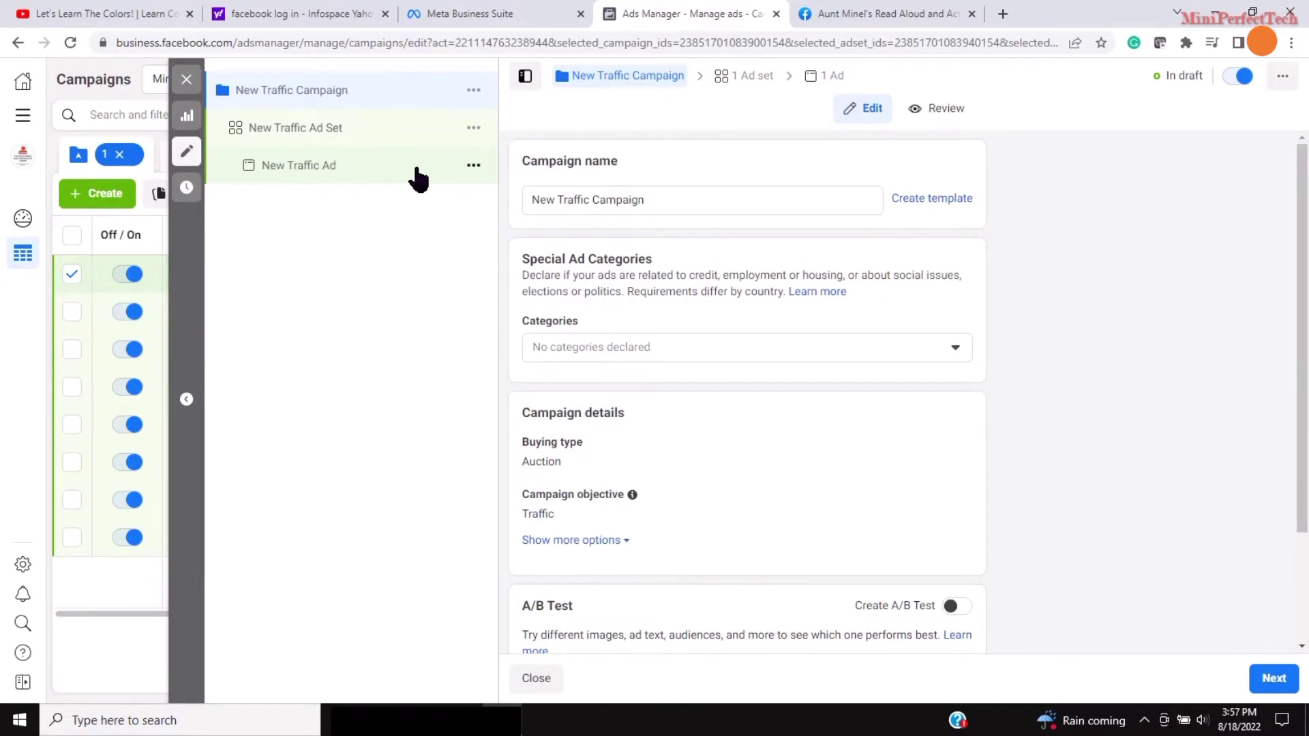
- Select the New Traffic Ad and keep the Facebook Page as its identity
click(418, 178)
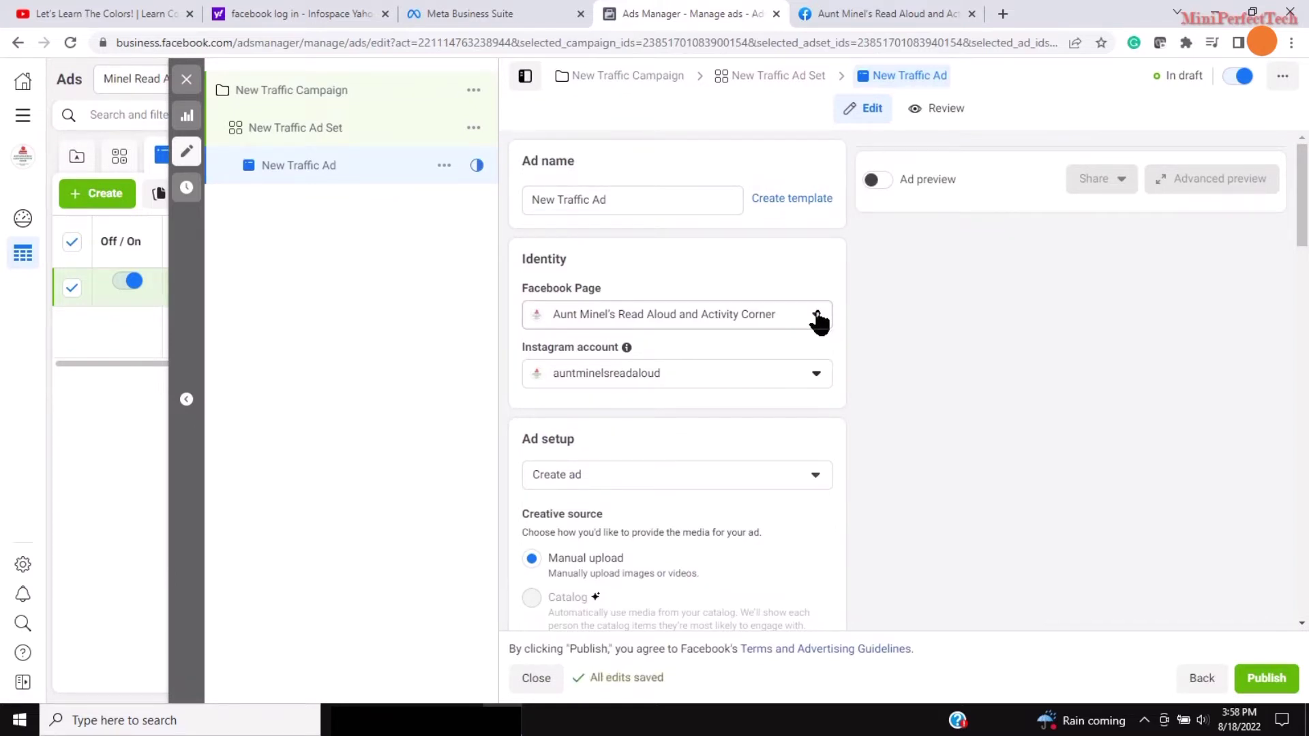
click(818, 317)
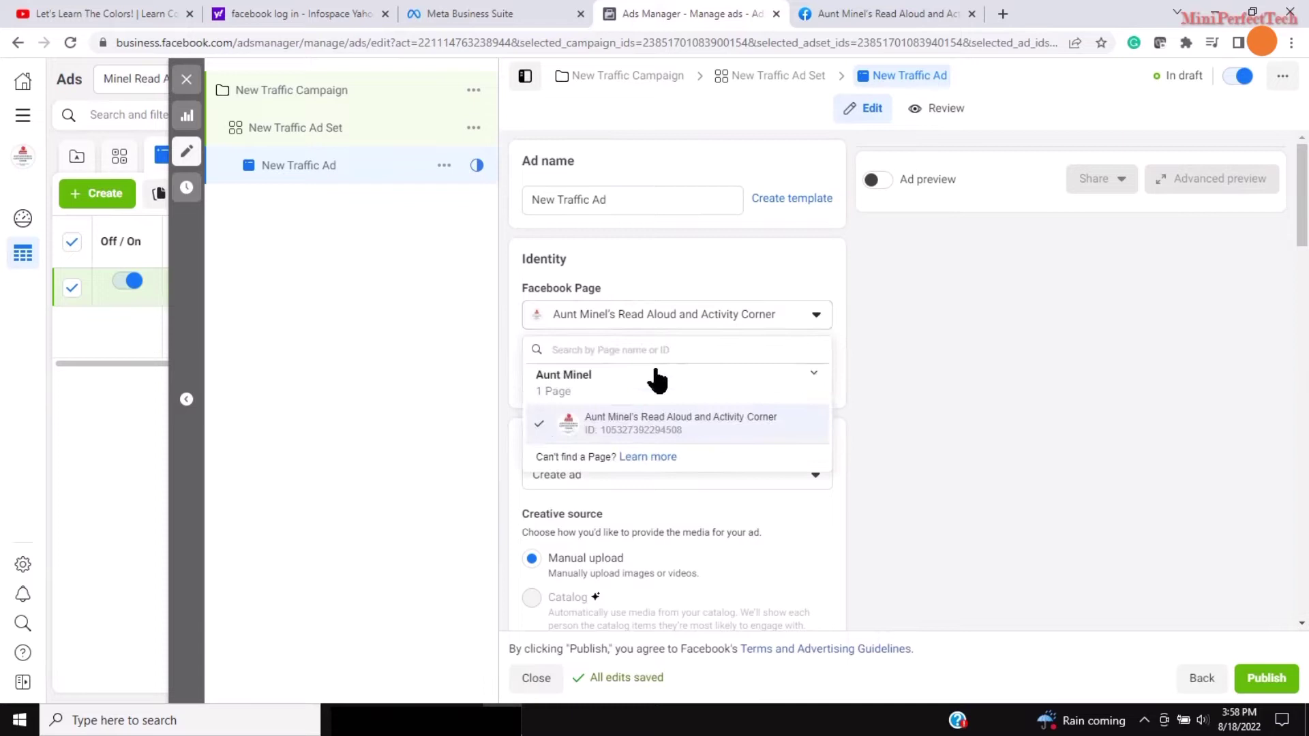
click(670, 425)
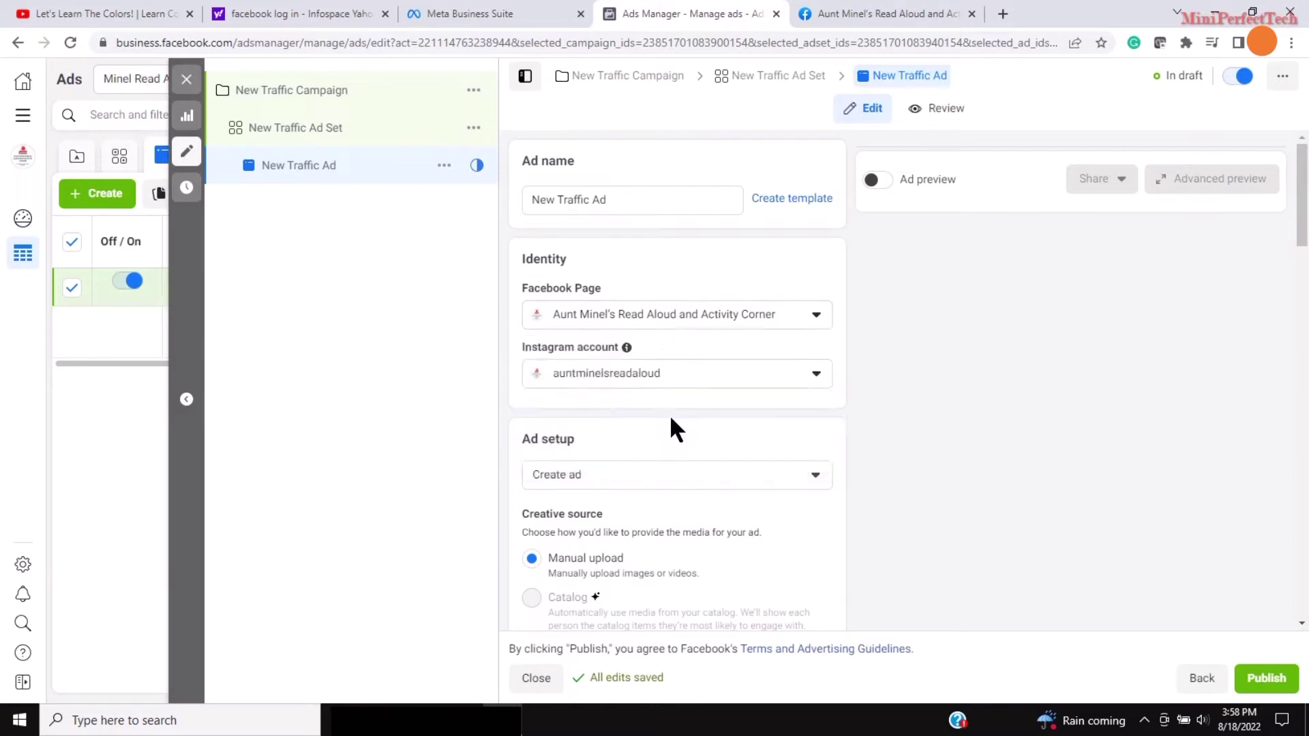
scroll(708, 313, down, 2)
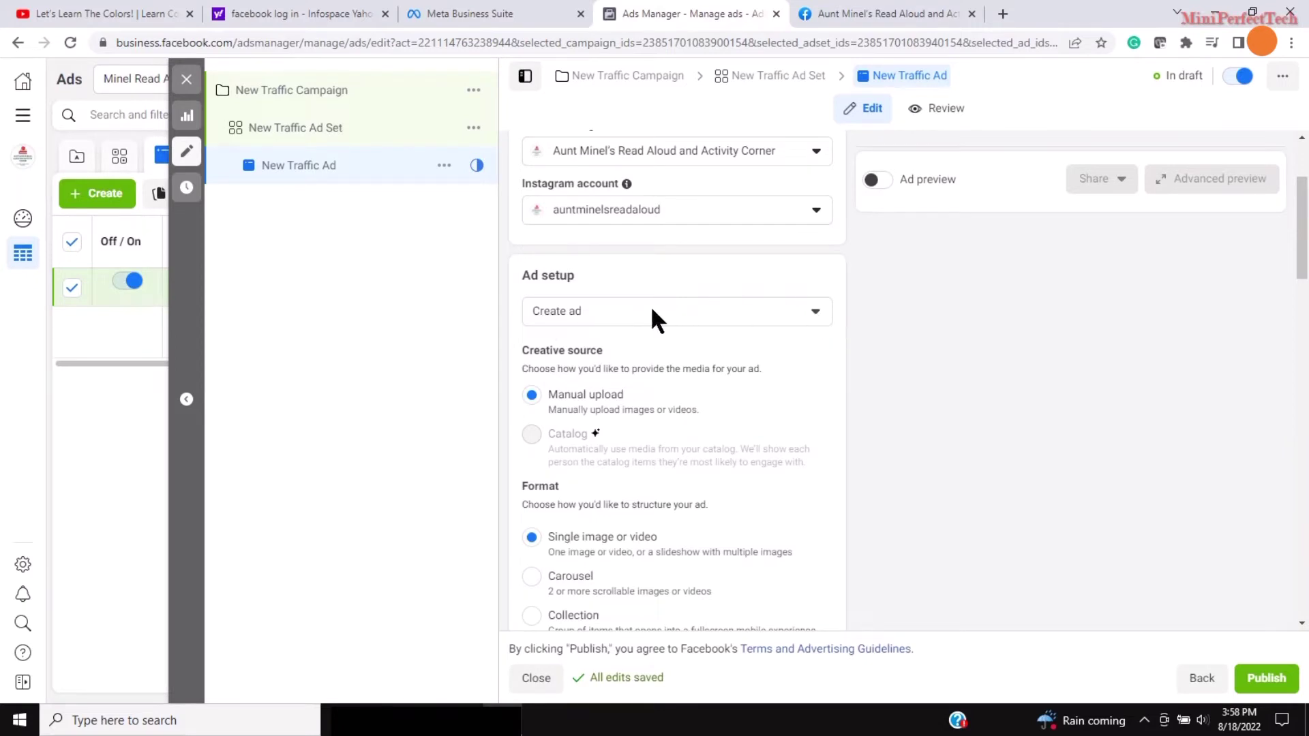
- Change the ad setup to Use existing post
click(817, 314)
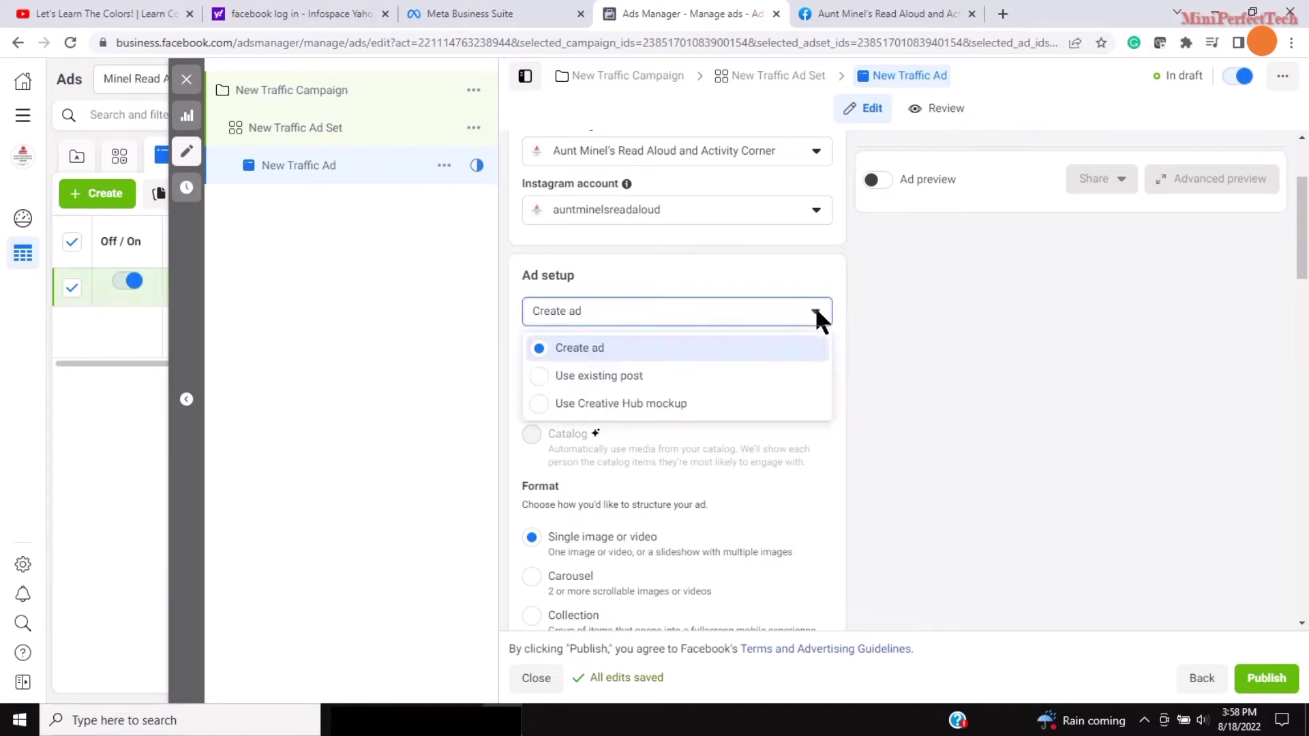
click(592, 377)
scroll(696, 332, down, 2)
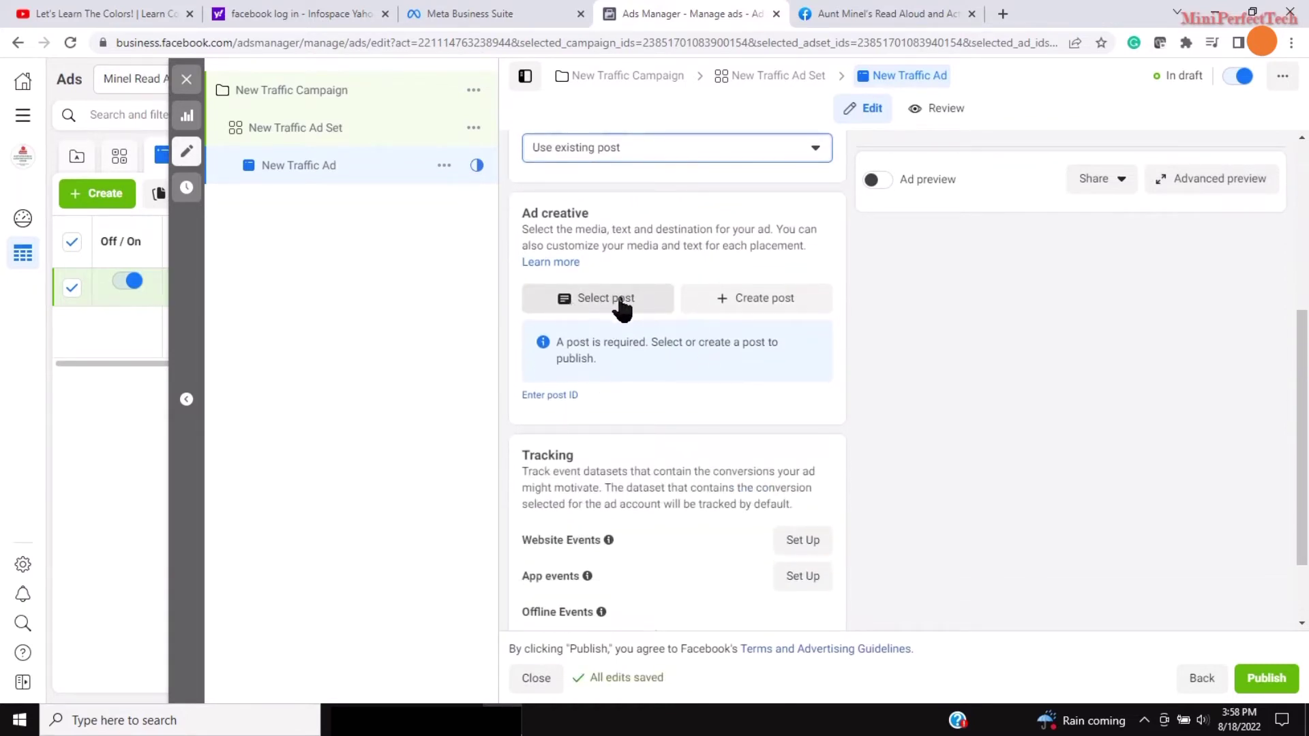
- Choose the Learning colors post as the ad's creative
click(621, 303)
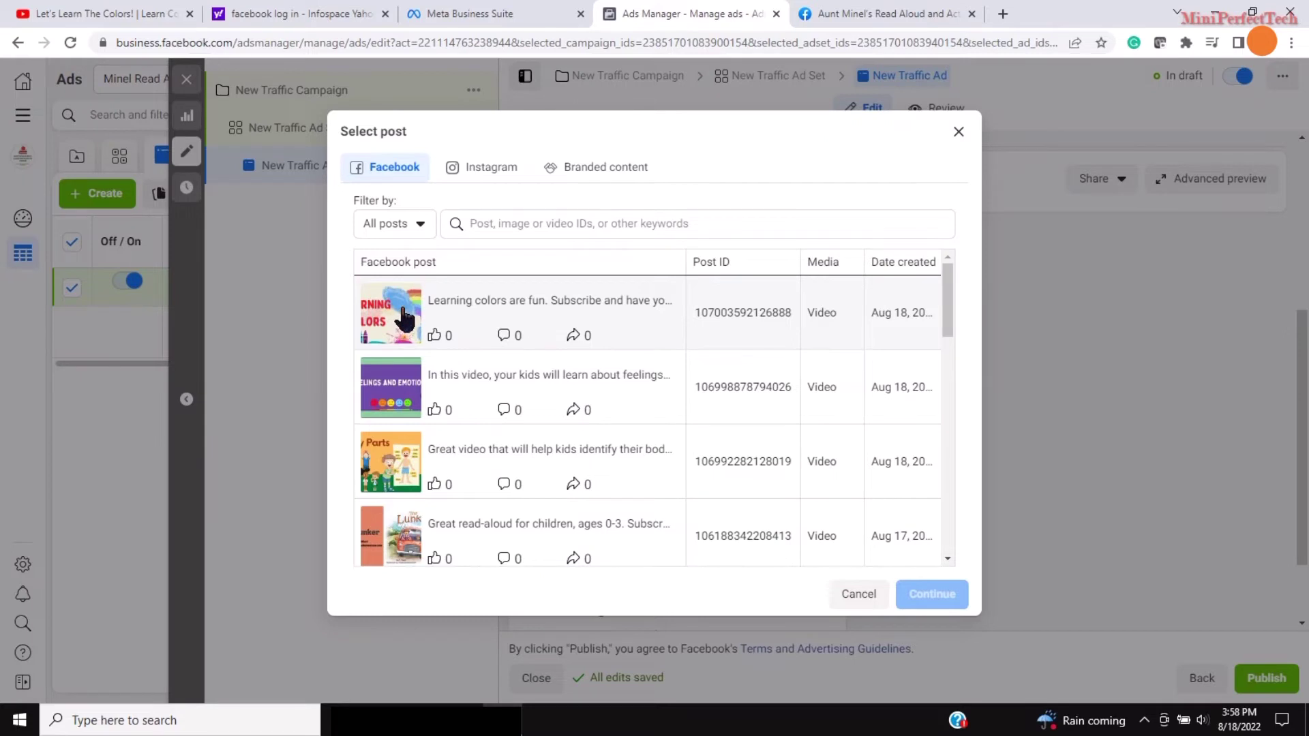
click(405, 317)
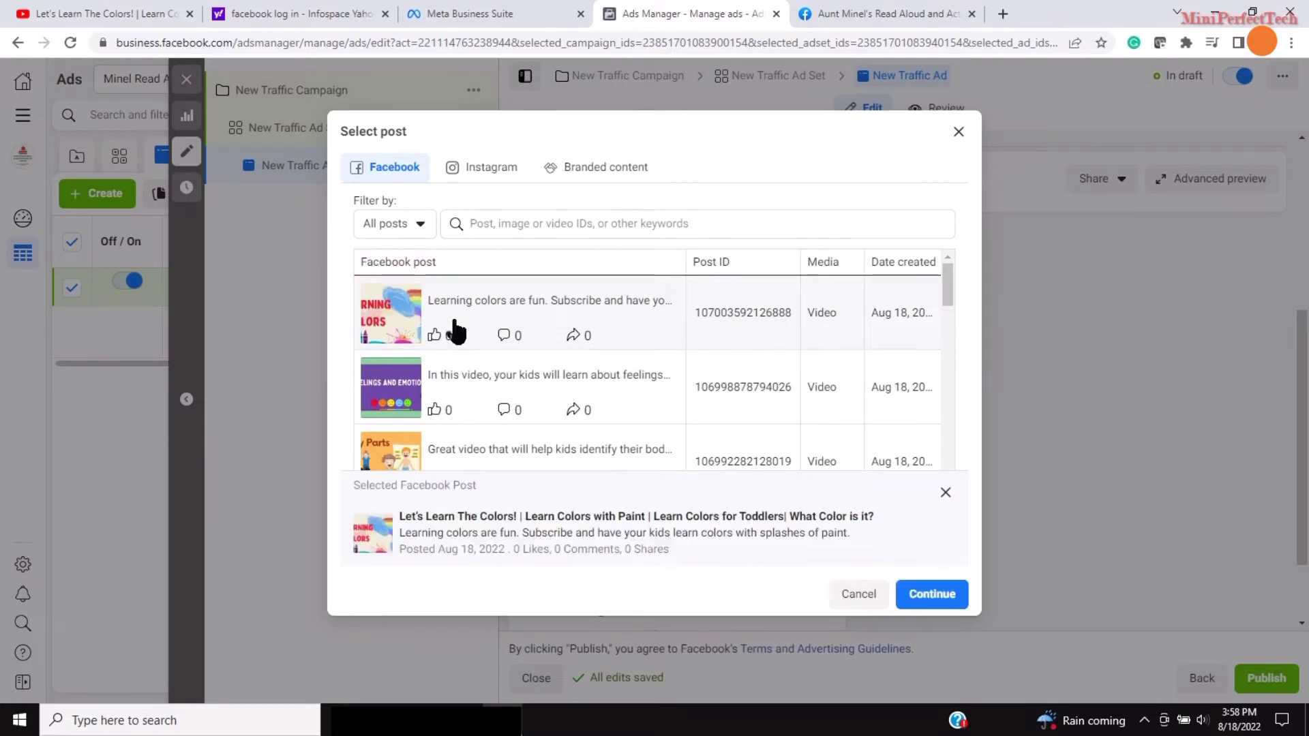
click(945, 597)
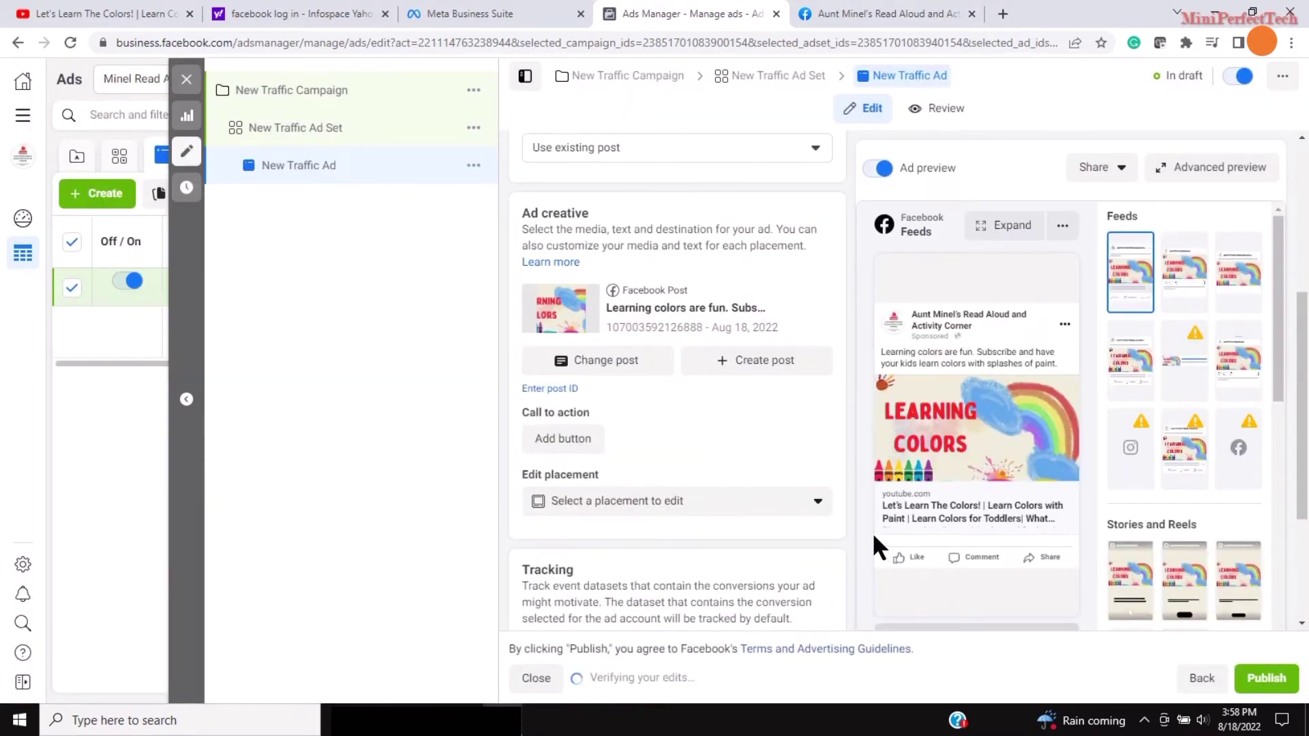
scroll(587, 410, down, 2)
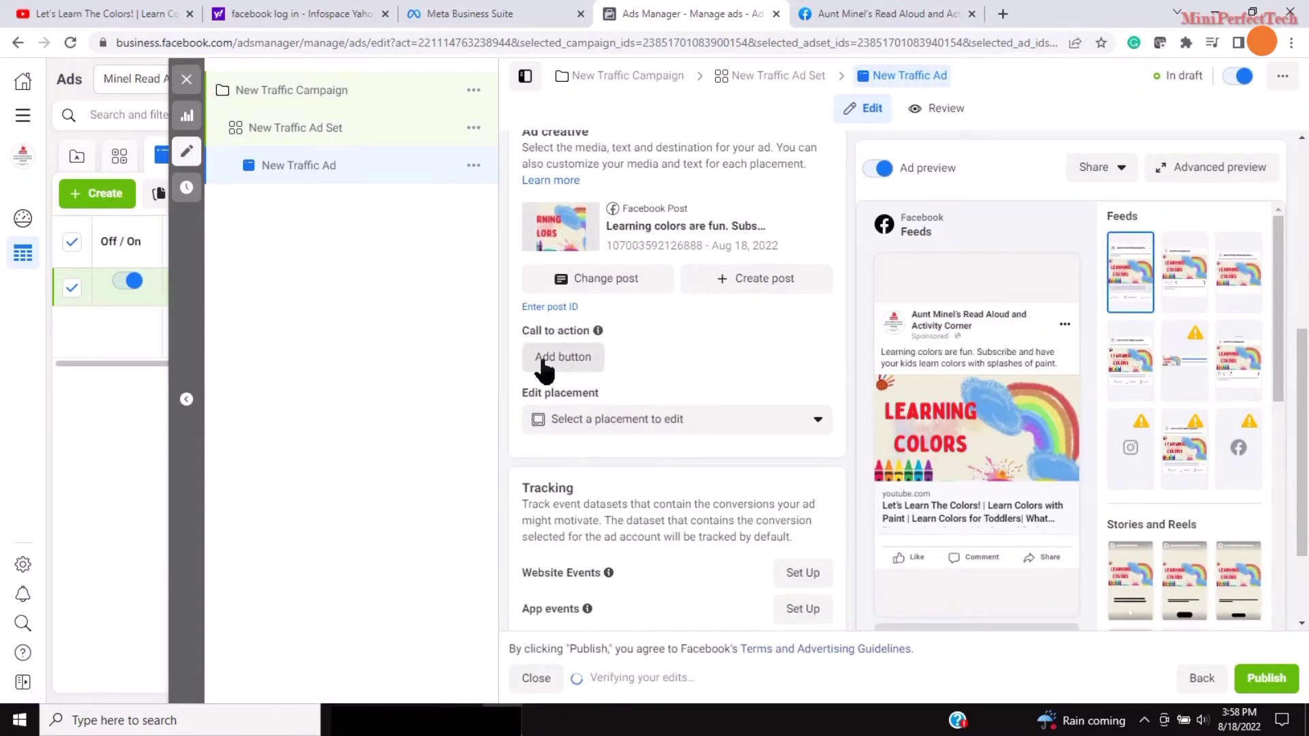
- Add a call-to-action button to the post and pick Subscribe as its type
click(567, 361)
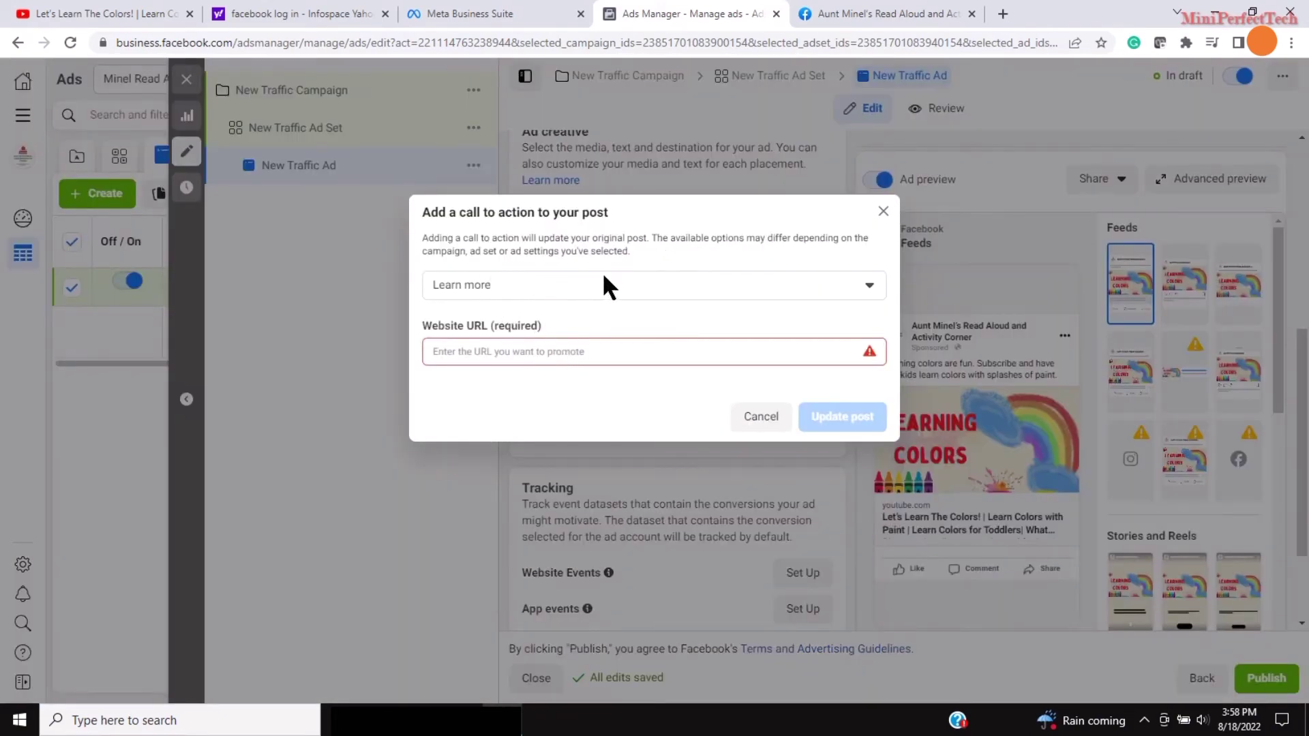
click(870, 286)
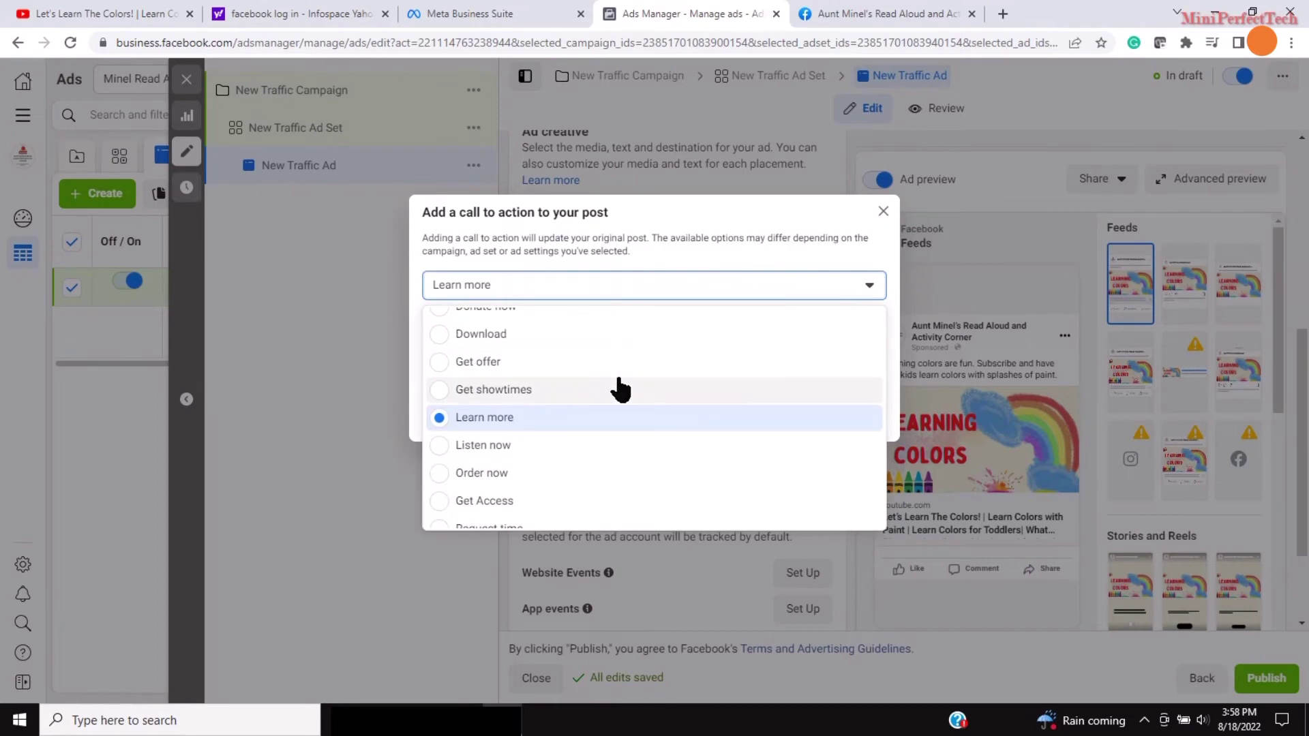
scroll(621, 390, down, 1)
scroll(608, 444, up, 2)
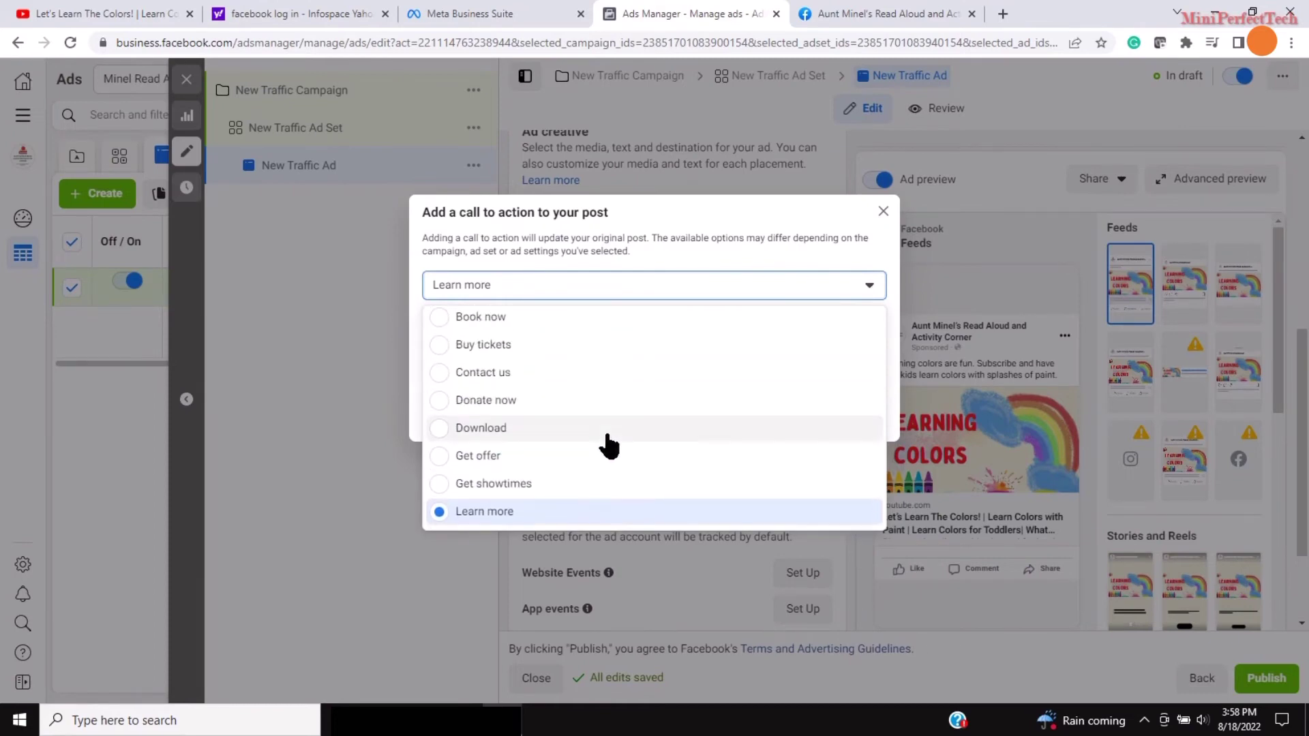
scroll(607, 444, down, 2)
scroll(608, 444, up, 2)
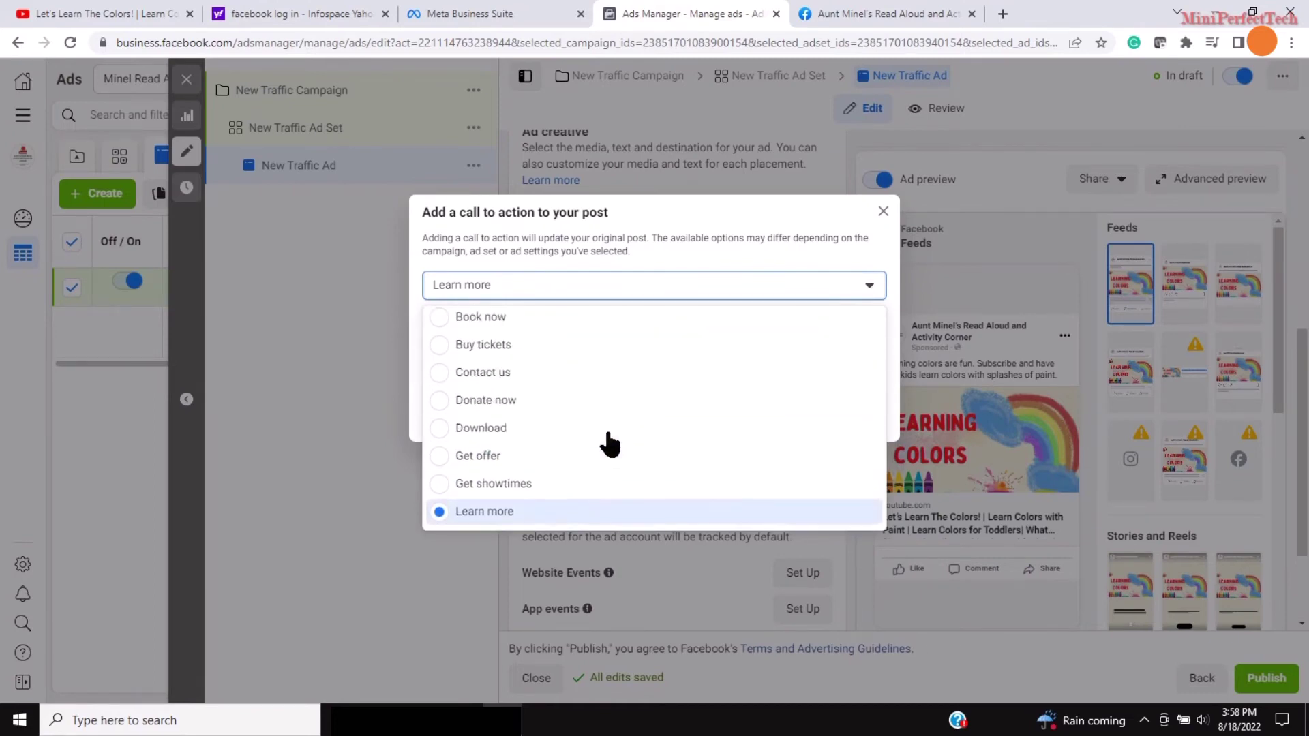
scroll(607, 444, up, 1)
scroll(607, 443, up, 1)
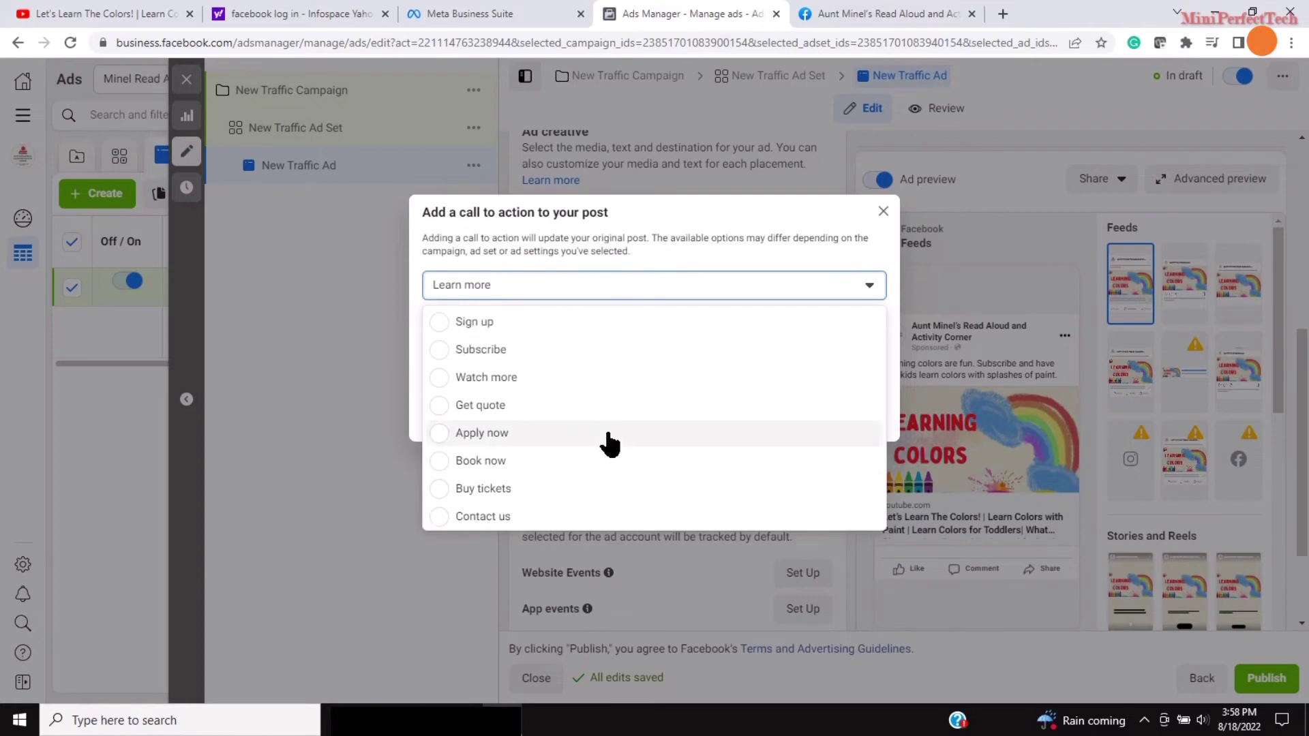
click(485, 350)
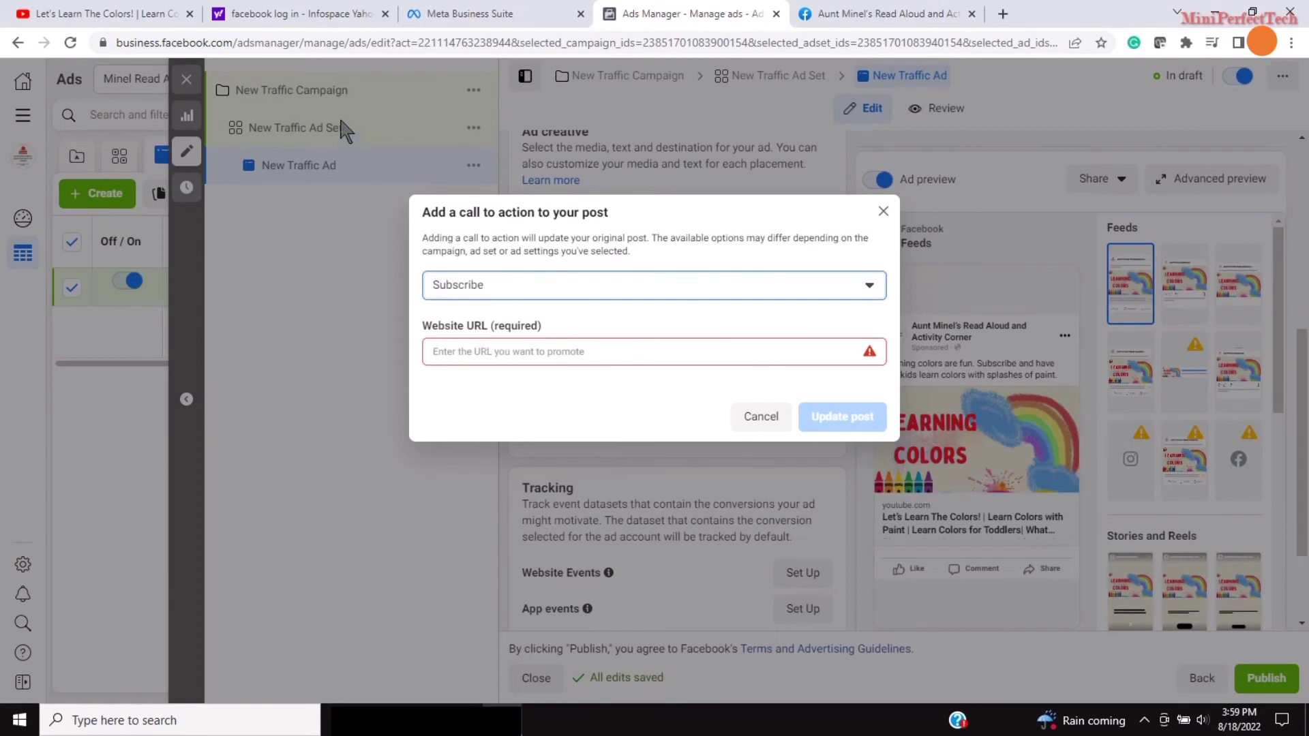
- Copy the Let's Learn The Colors! video's short link from YouTube, then return to Ads Manager
click(113, 15)
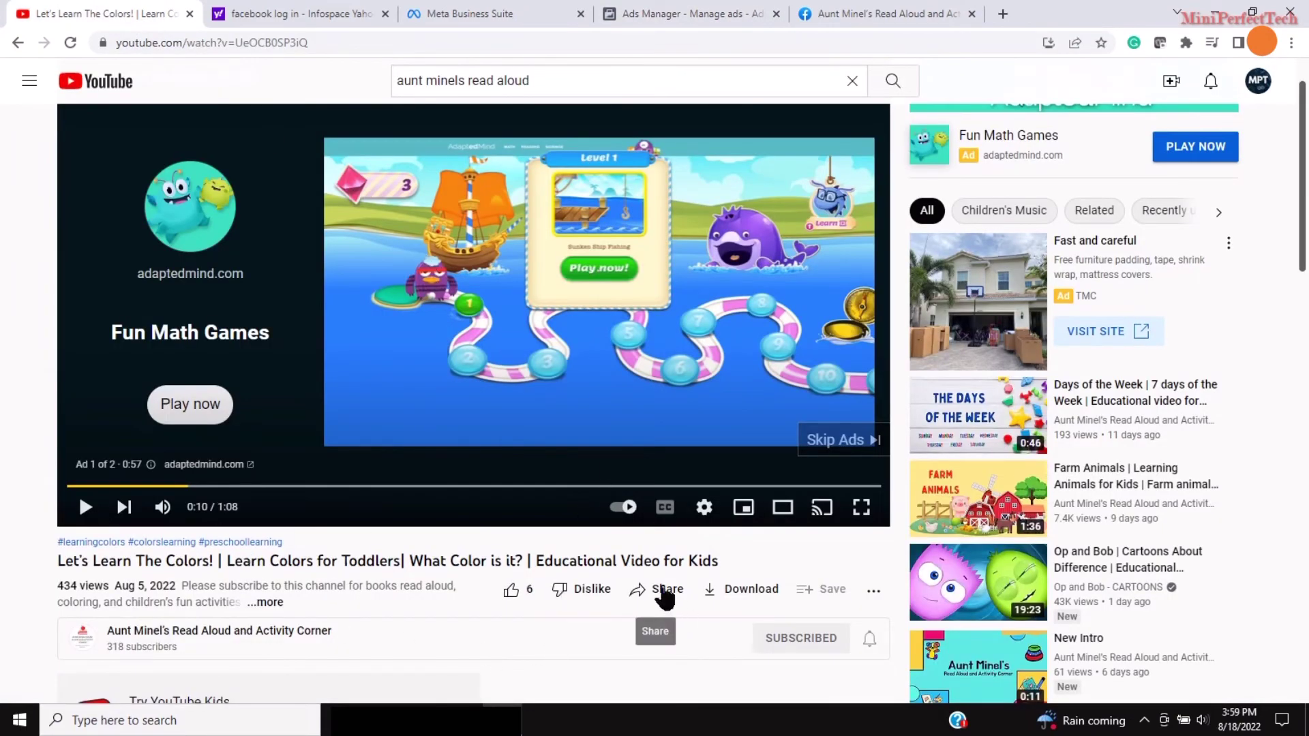
click(660, 590)
click(803, 413)
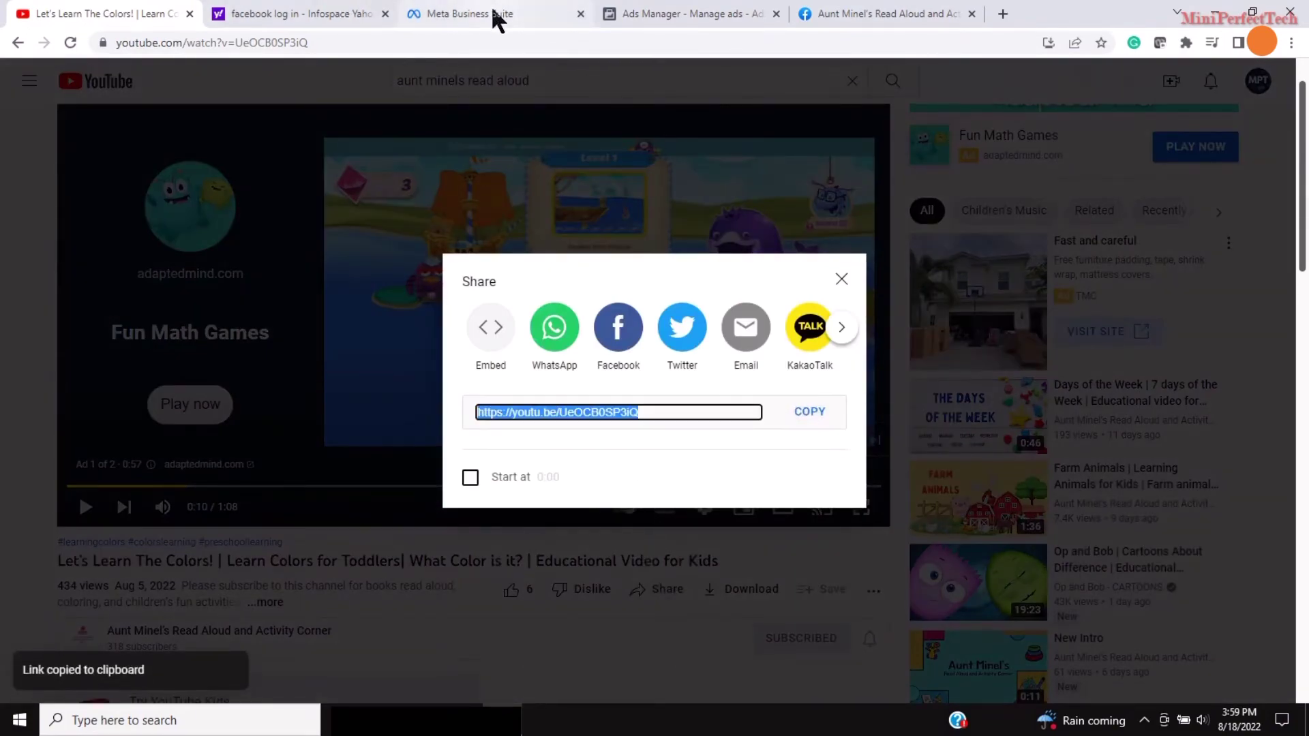
click(649, 16)
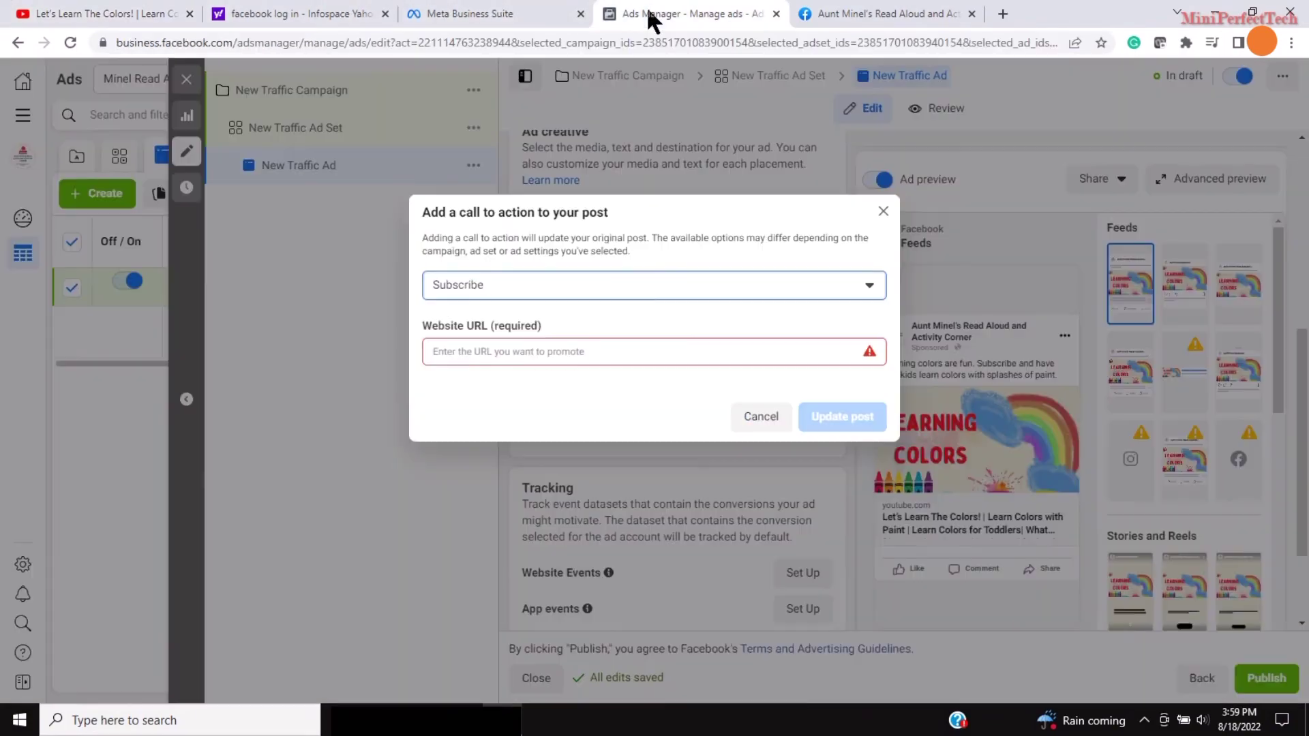
- Paste the YouTube link as the Subscribe button's website URL and update the post
click(470, 352)
right_click(465, 351)
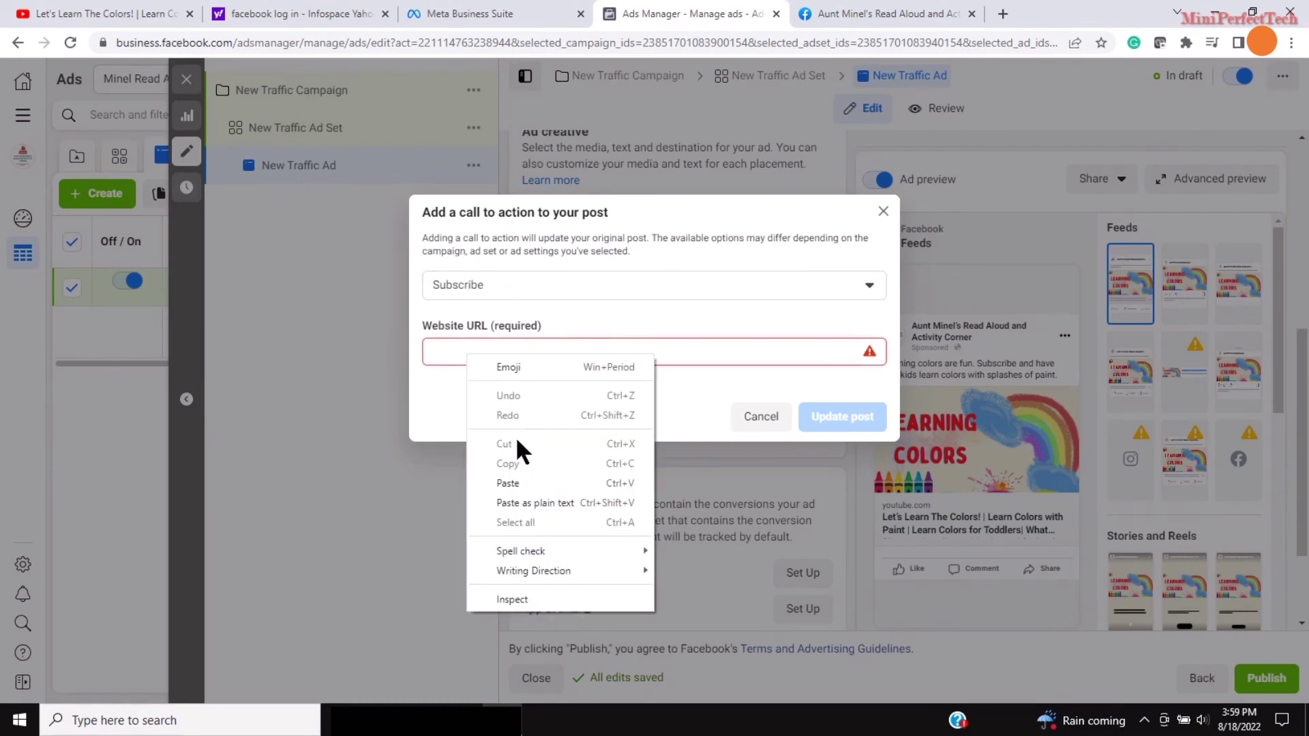
click(518, 483)
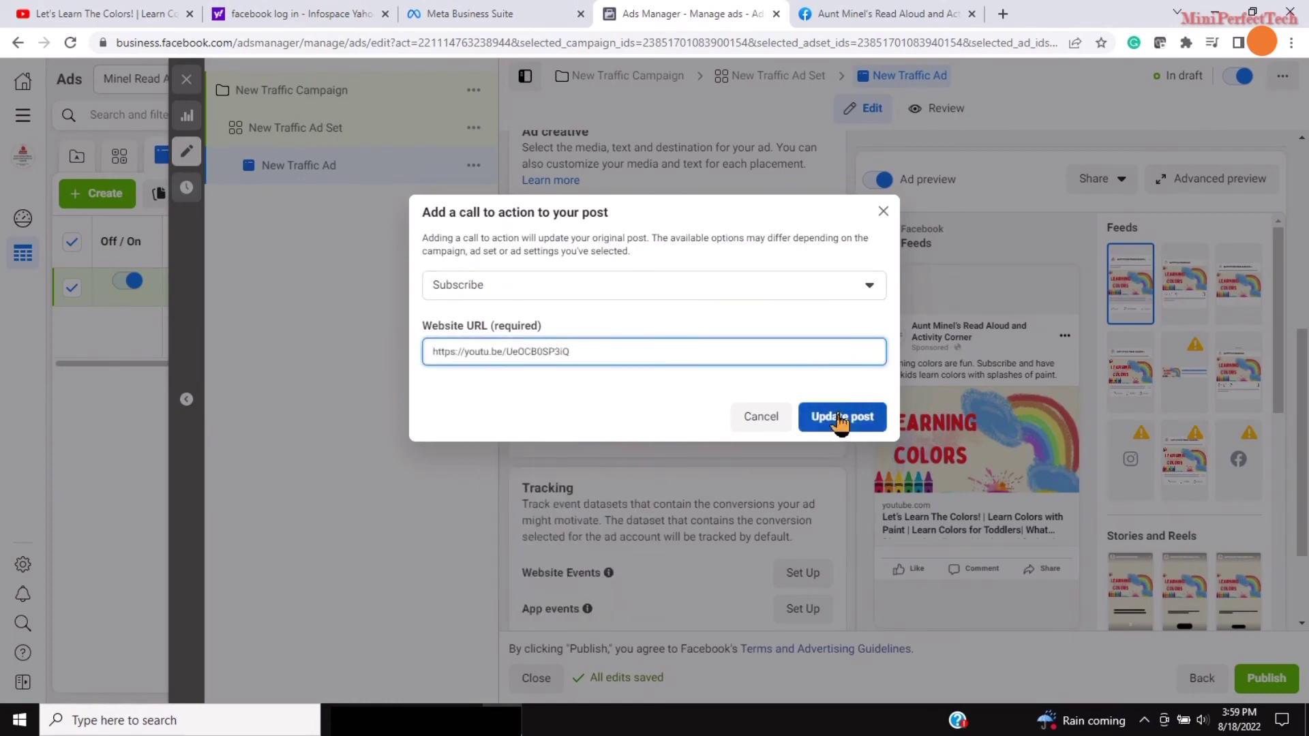
click(840, 418)
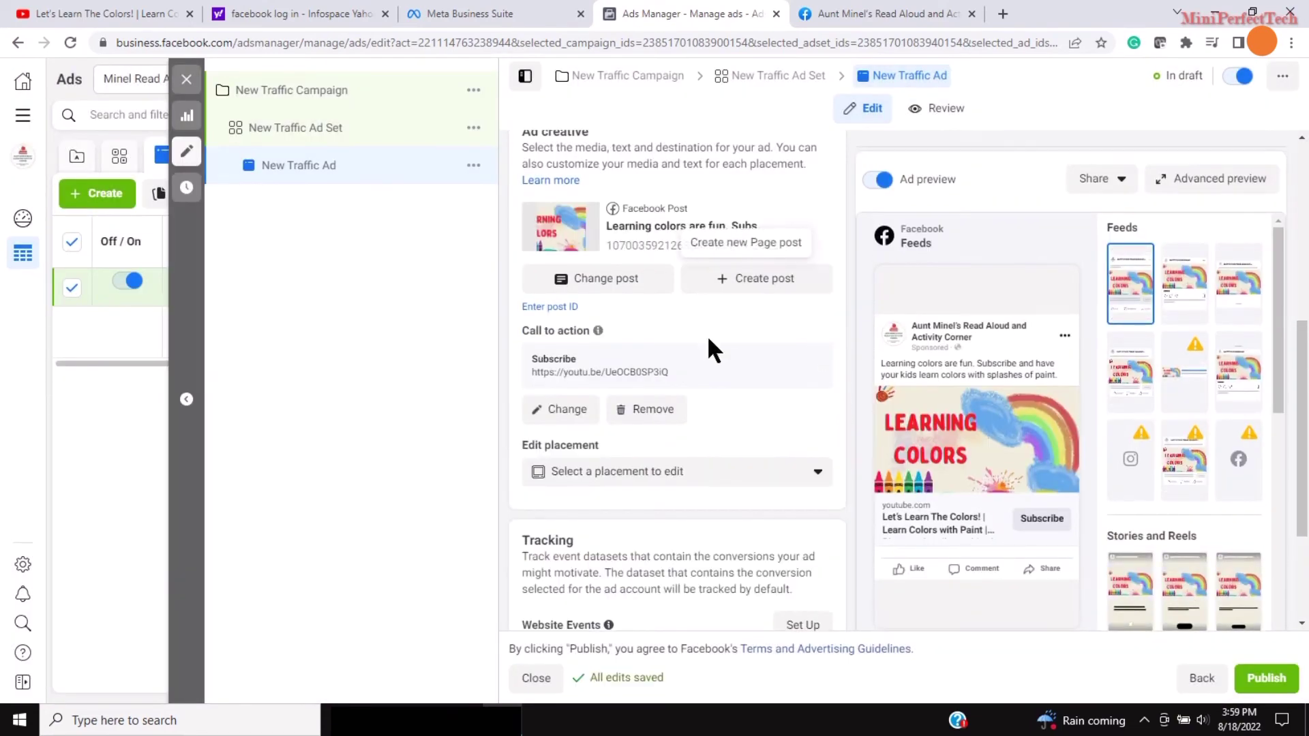
scroll(703, 309, down, 1)
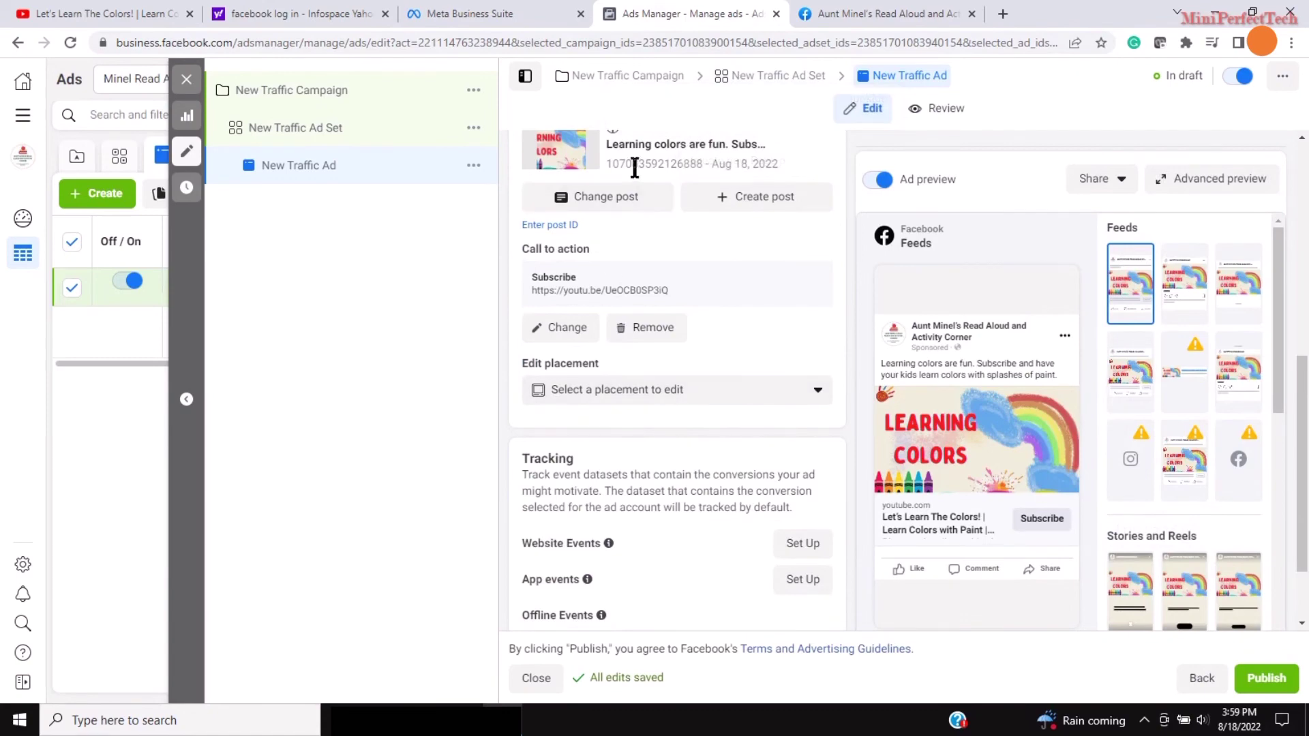
scroll(670, 464, up, 2)
scroll(657, 414, up, 2)
scroll(688, 327, up, 2)
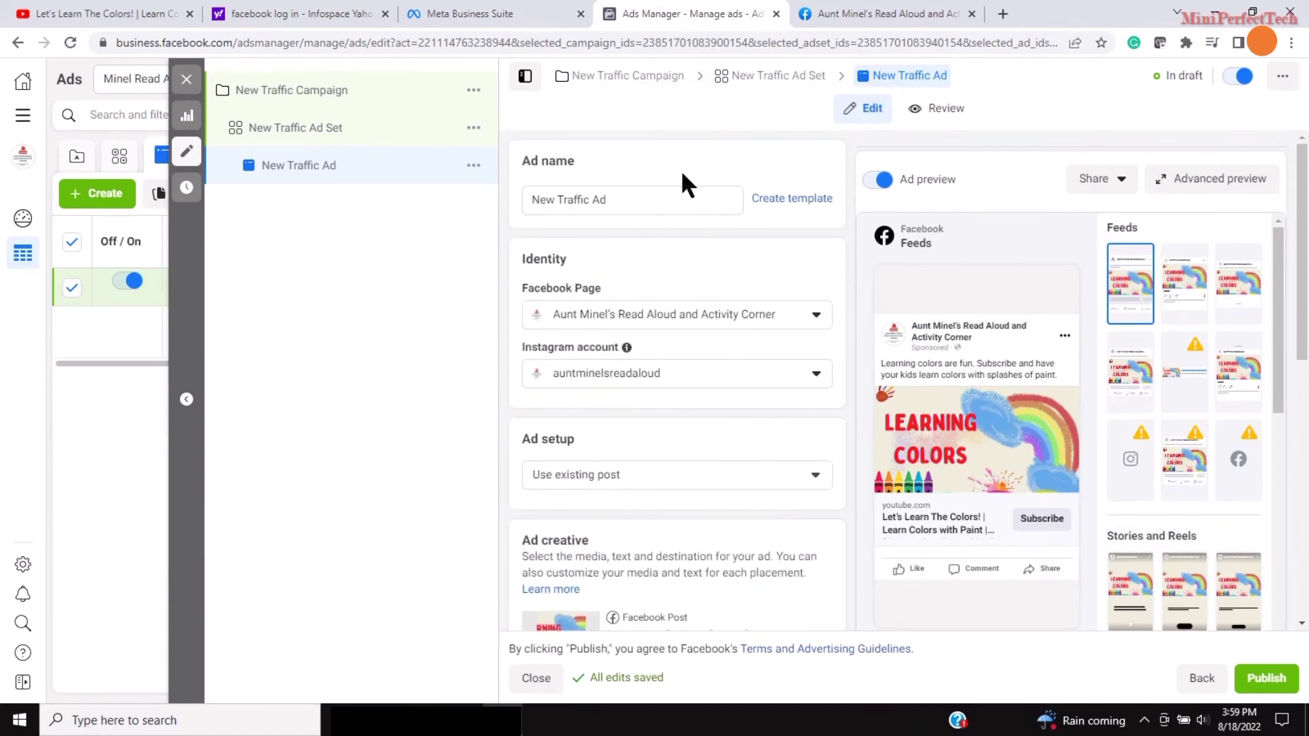
- Reload the Facebook Page and scroll to the Learning colors post's Subscribe button
click(873, 13)
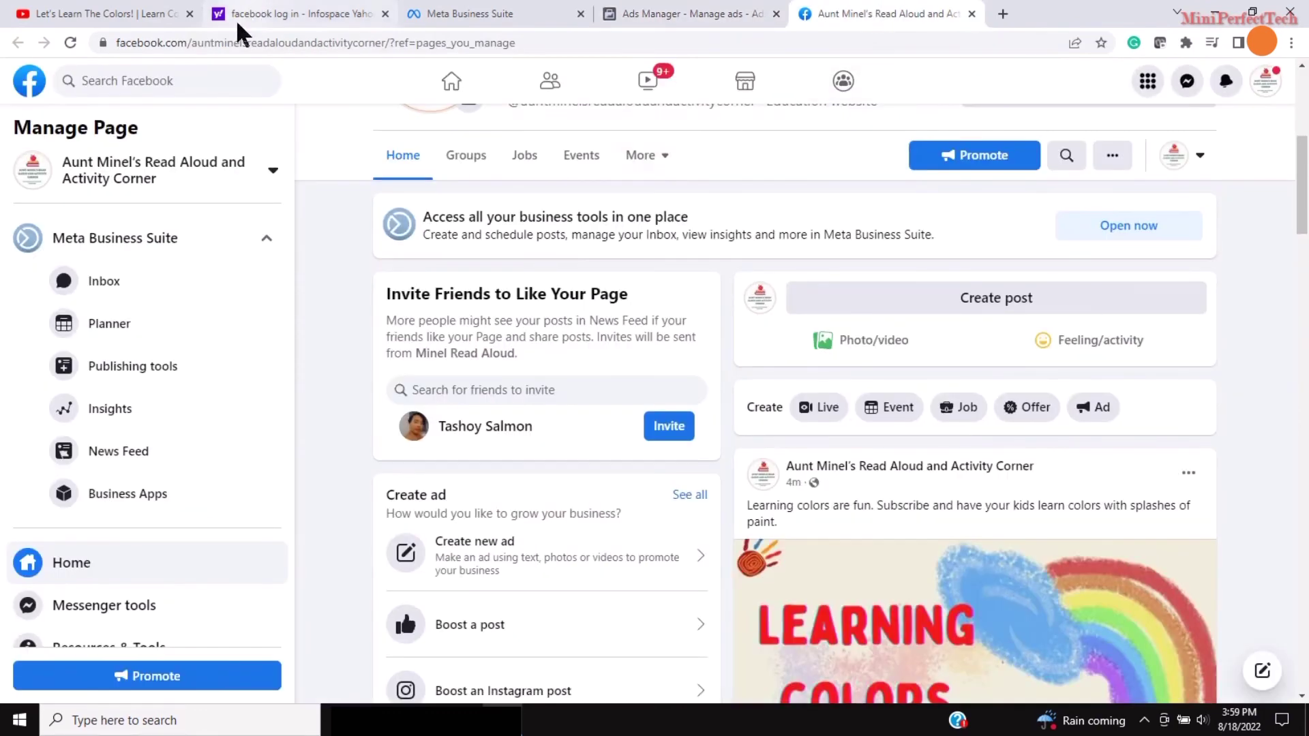
click(71, 42)
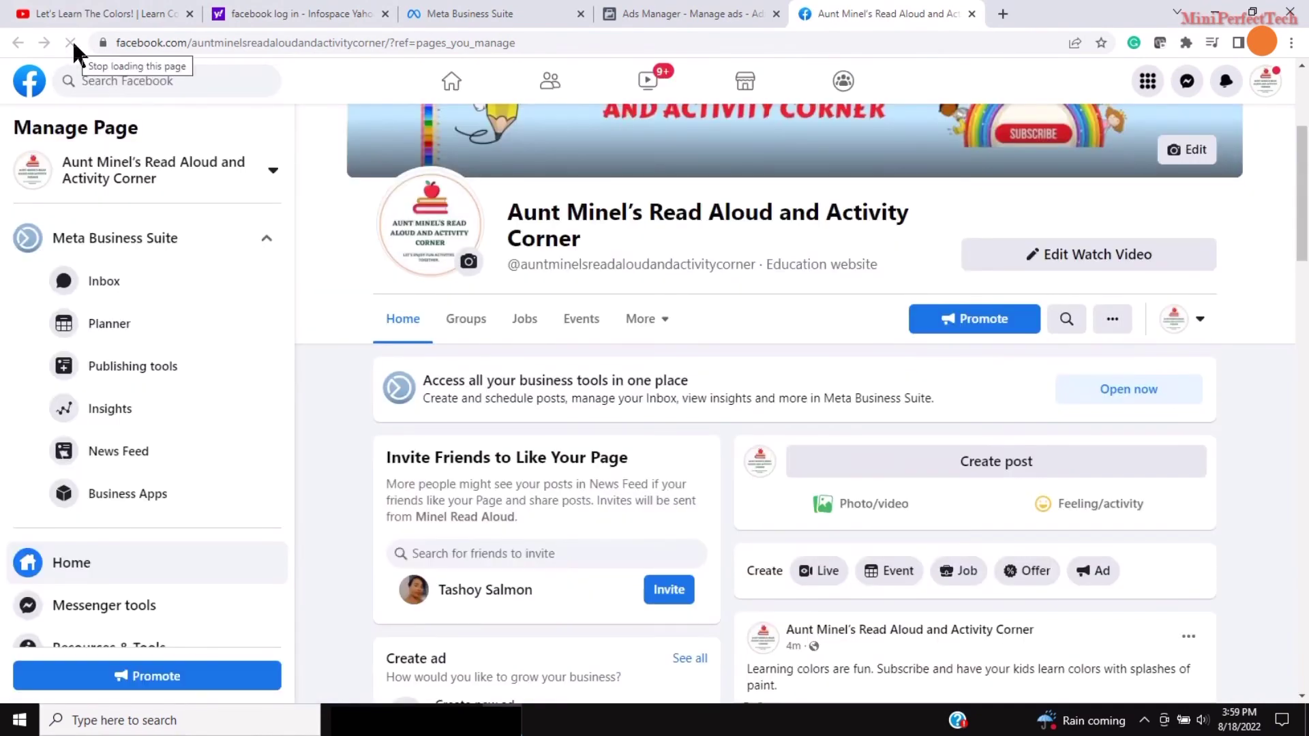
scroll(1079, 363, down, 3)
scroll(1078, 363, down, 3)
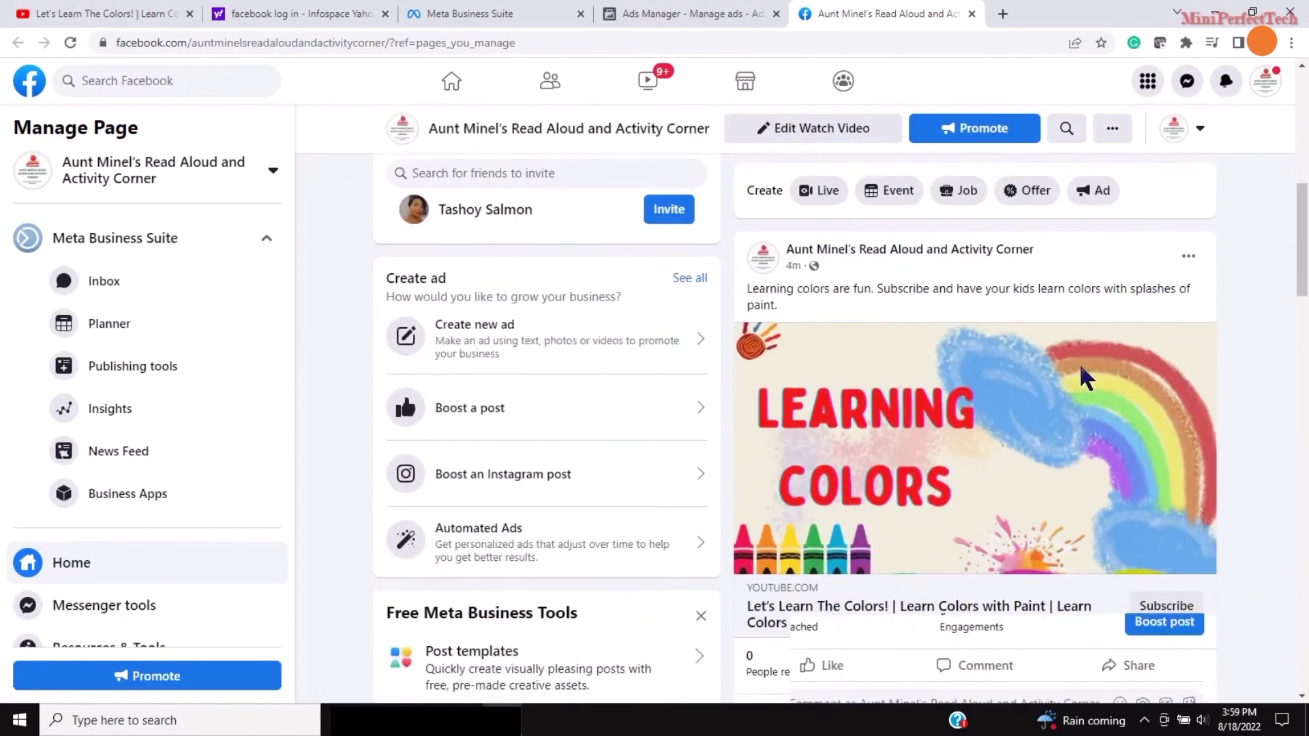
scroll(1079, 363, down, 2)
scroll(1105, 368, down, 2)
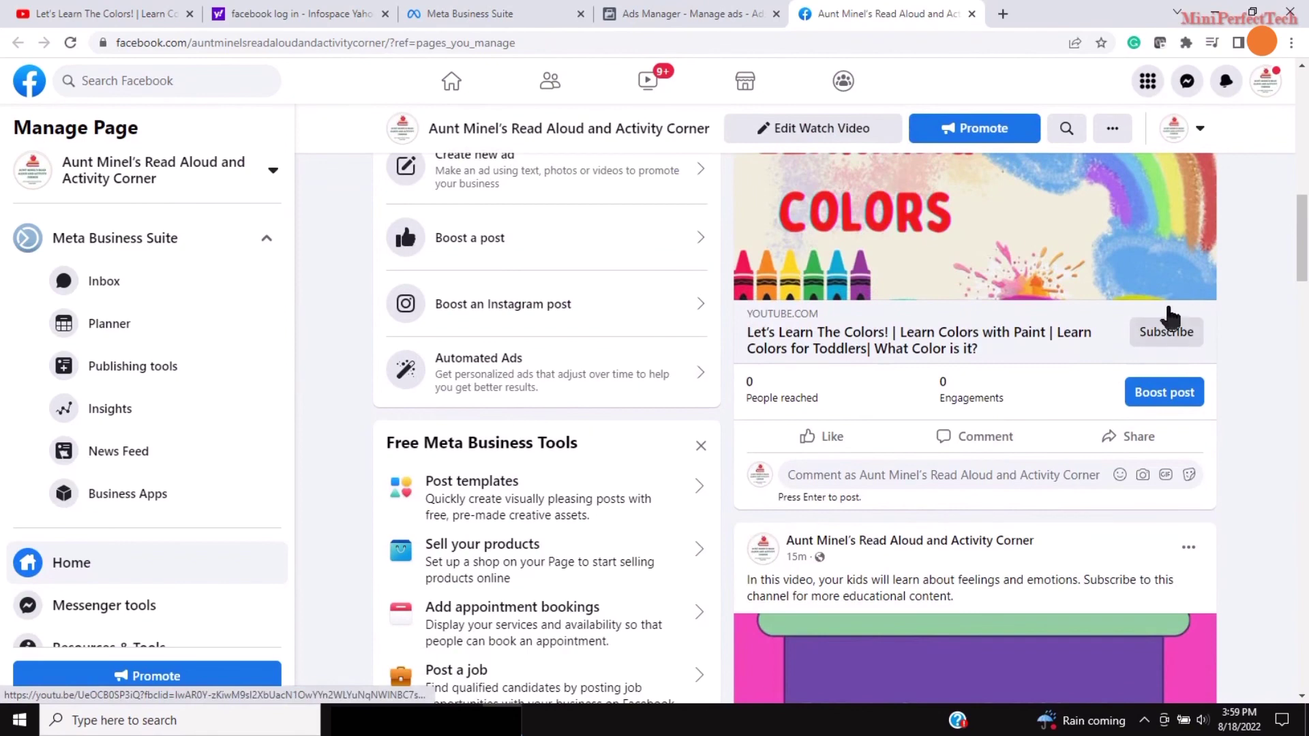